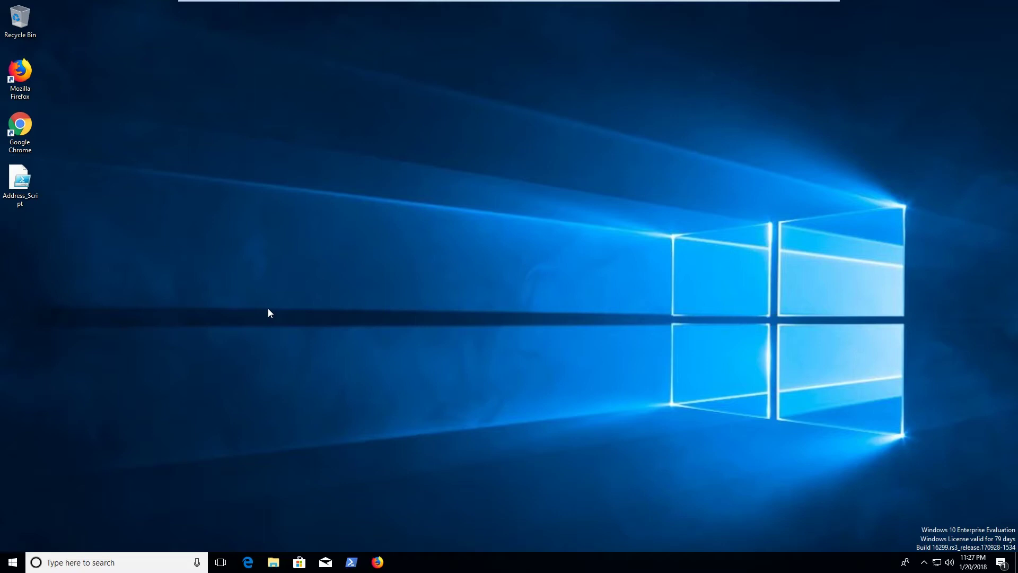
Launch Task Scheduler by running taskschd.msc from the Run box
{"action": "key", "text": "super"}
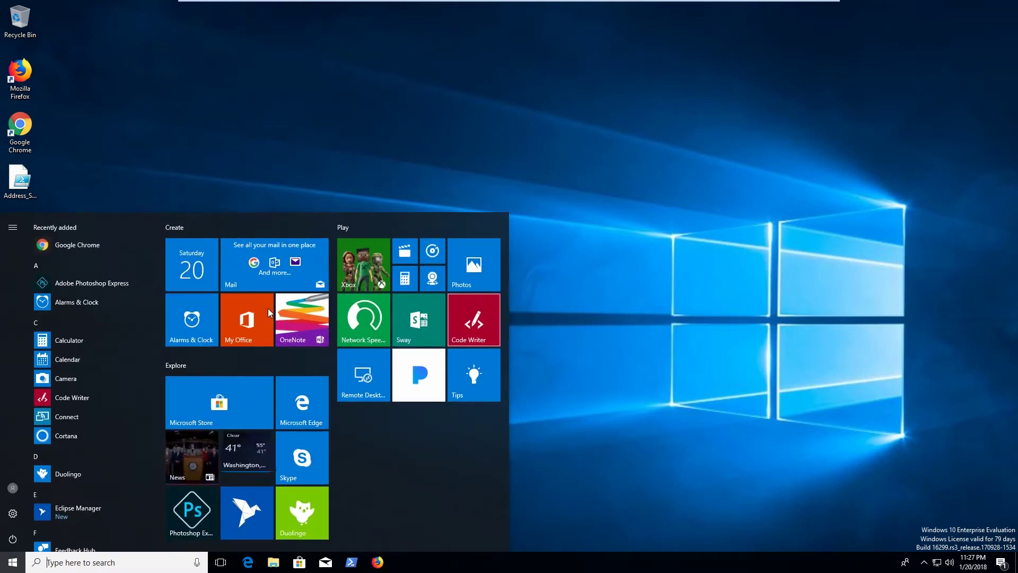
{"action": "type", "text": "task sche"}
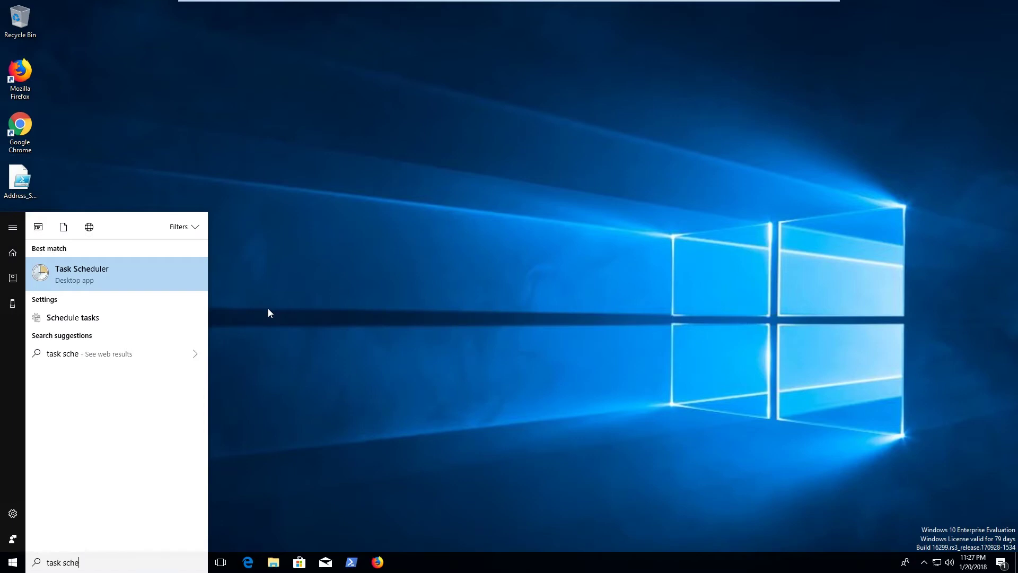
{"action": "key", "text": "Return"}
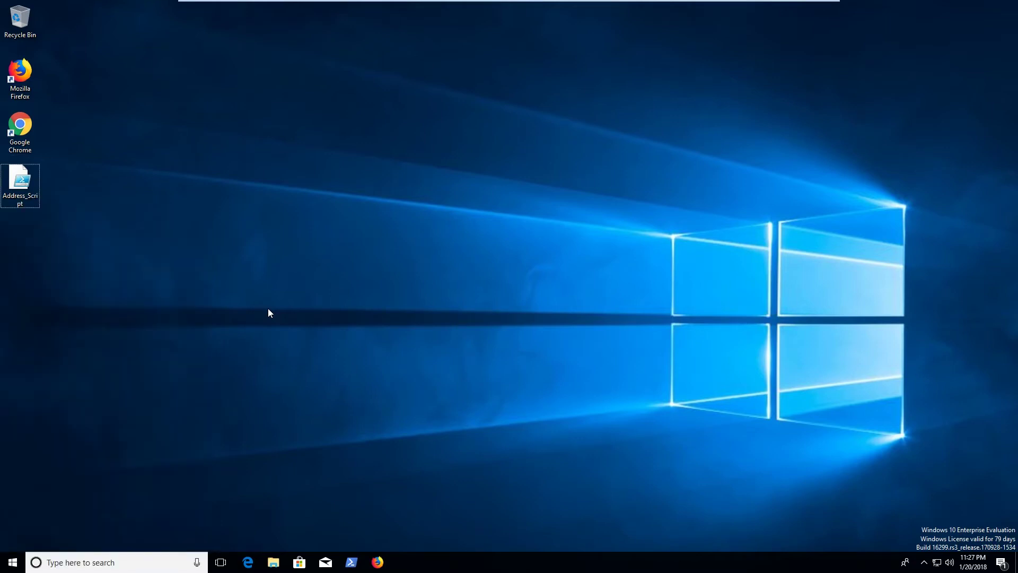
{"action": "key", "text": "super+r"}
{"action": "type", "text": "tasks"}
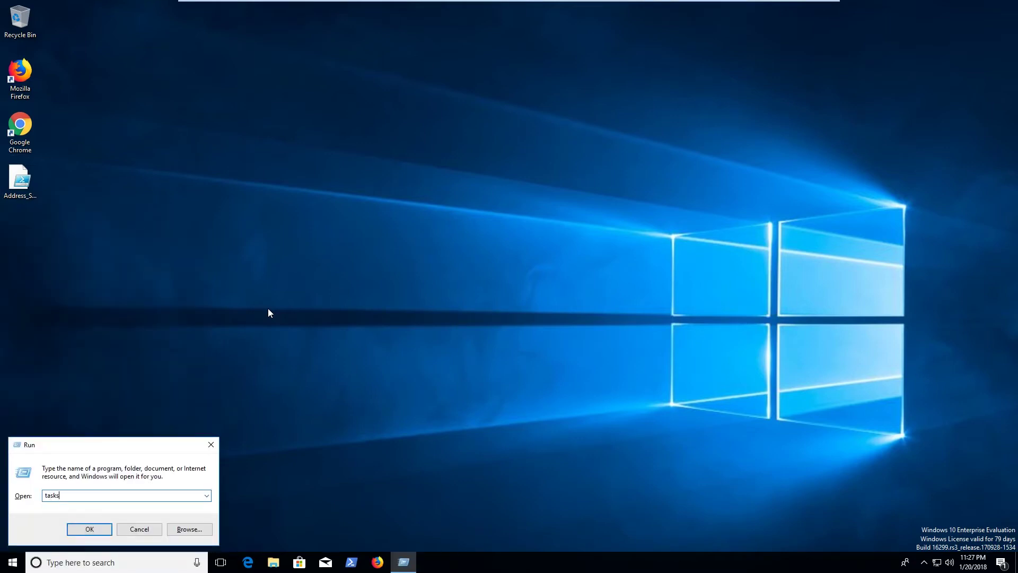
{"action": "type", "text": "chd.msc"}
{"action": "key", "text": "Return"}
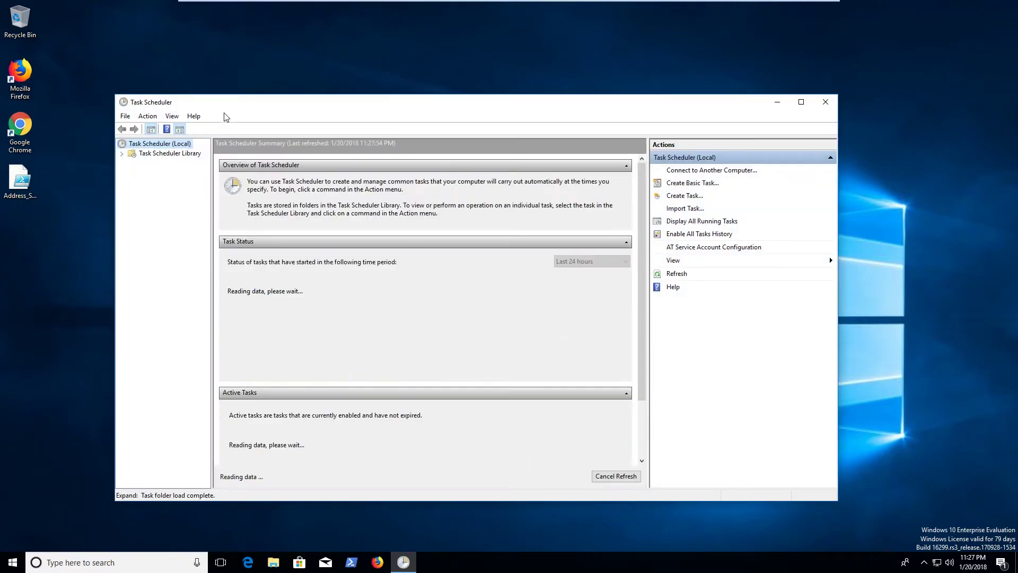
Show the three existing tasks in the Task Scheduler Library and maximize the window
{"action": "left_click", "coordinate": [145, 154]}
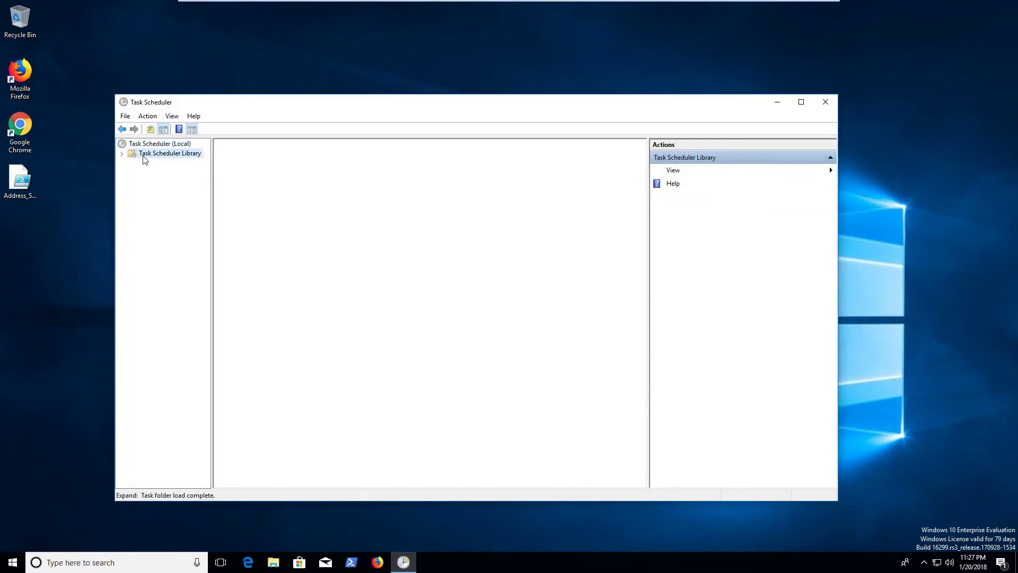
{"action": "key", "text": "ctrl+a"}
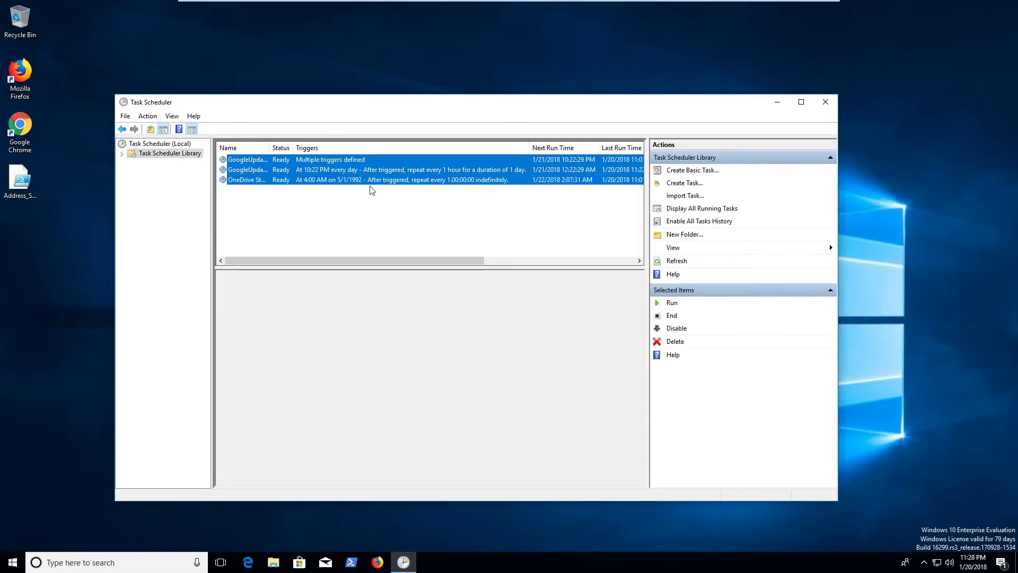
{"action": "left_click", "coordinate": [349, 195]}
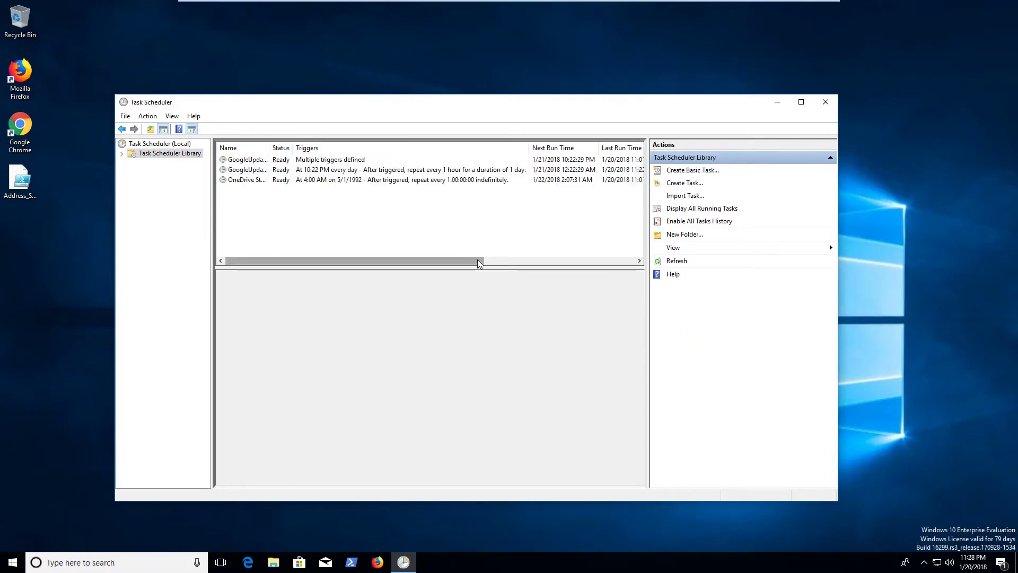
{"action": "left_click", "coordinate": [801, 101]}
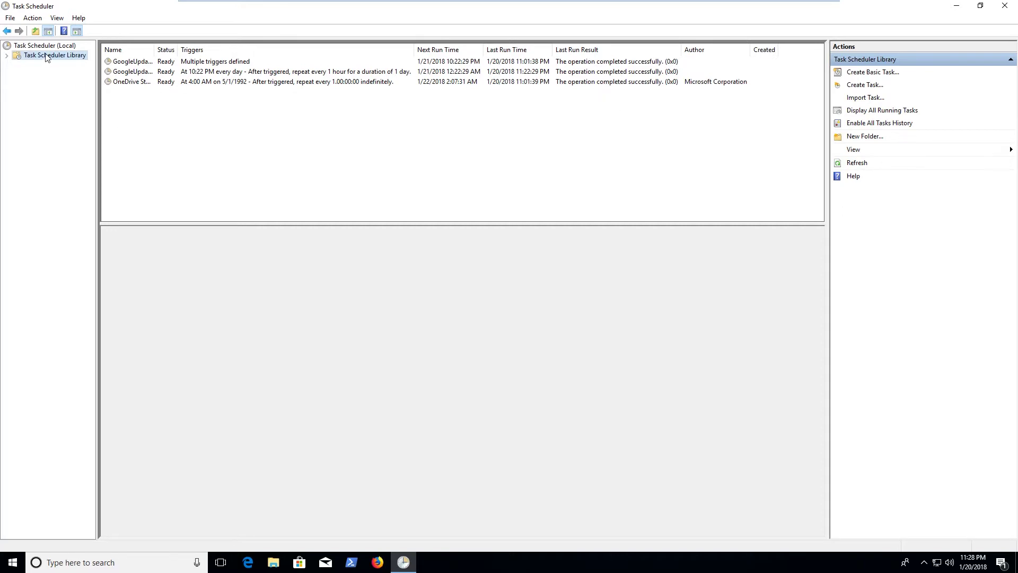
{"action": "left_click", "coordinate": [31, 18]}
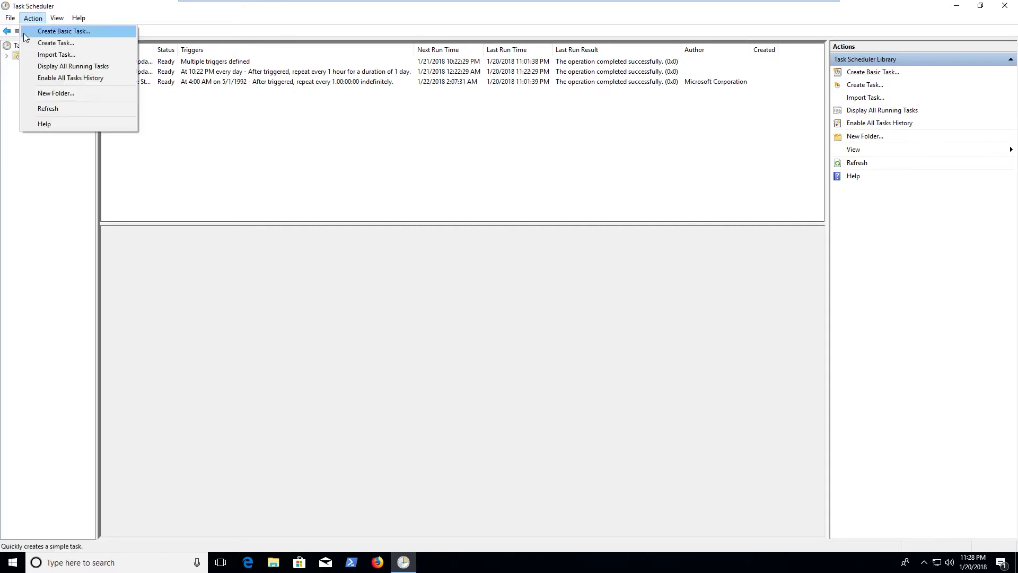
Create a new task named Get-Address described 'update our ip address into a file'
{"action": "left_click", "coordinate": [56, 44]}
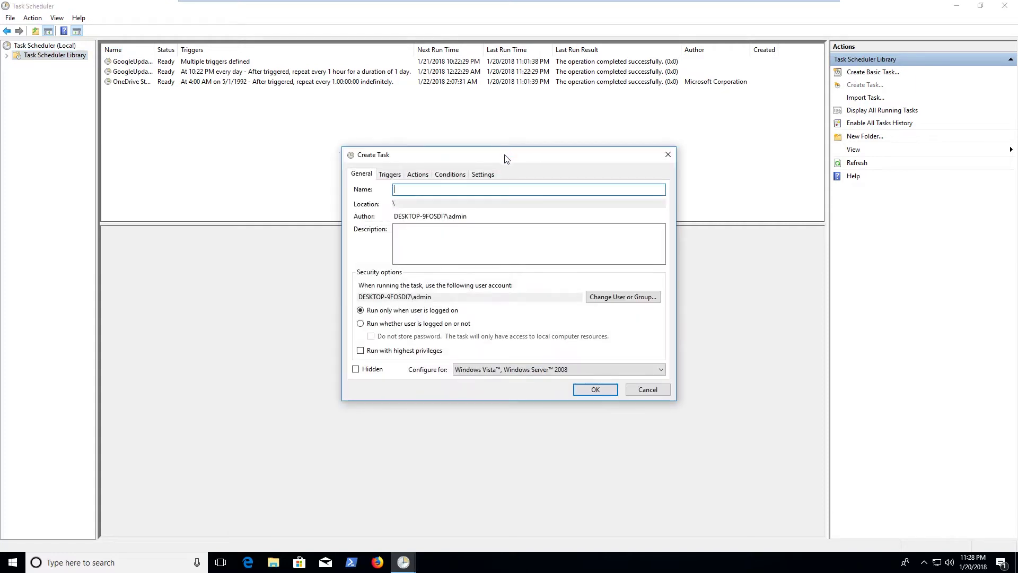
{"action": "left_click_drag", "start_coordinate": [505, 158], "coordinate": [458, 154]}
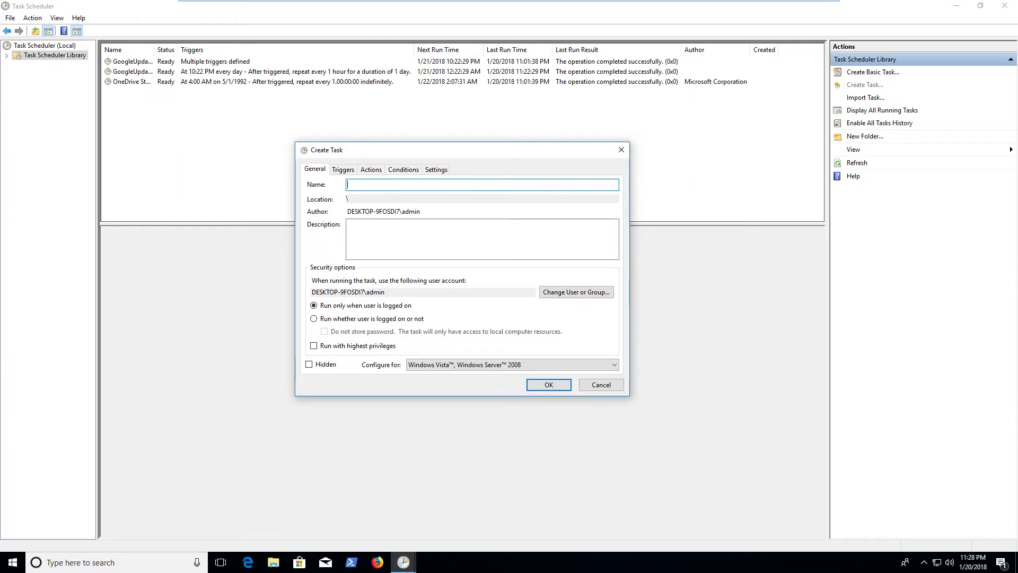
{"action": "type", "text": "Get-OAddress"}
{"action": "left_click", "coordinate": [431, 223]}
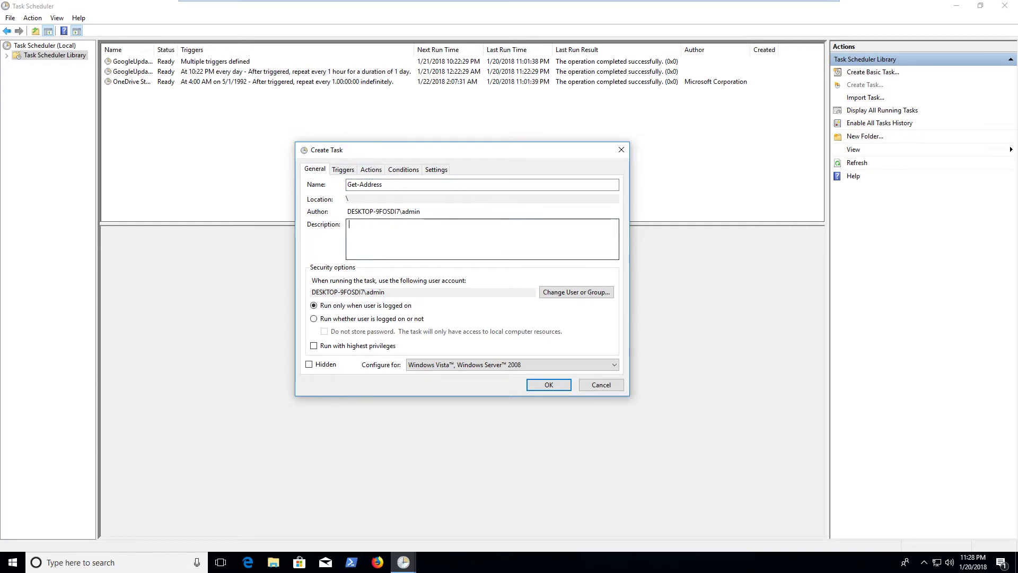
{"action": "type", "text": "rest"}
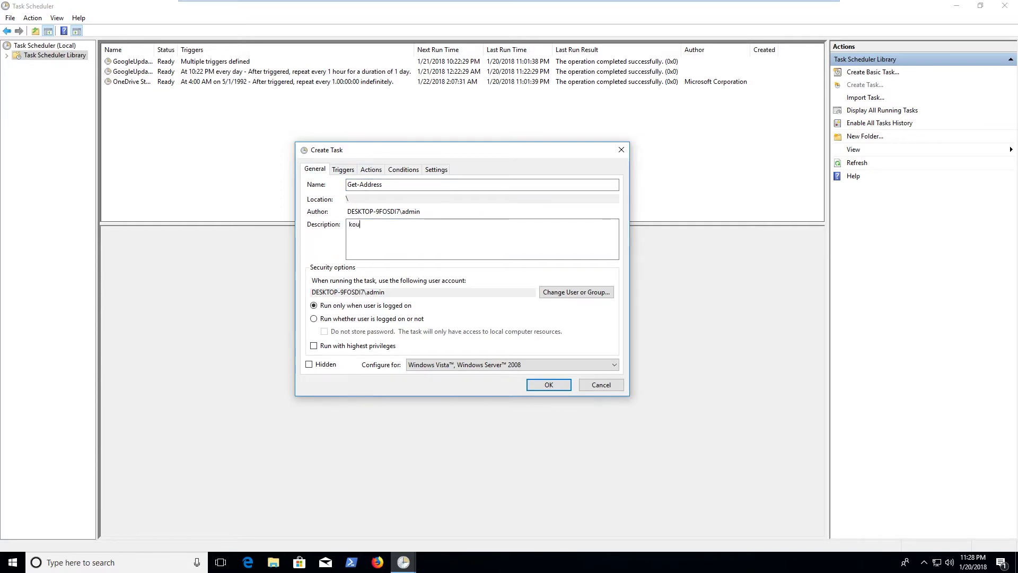
{"action": "key", "text": "BackSpace"}
{"action": "key", "text": "BackSpace"}
{"action": "key", "text": "BackSpace"}
{"action": "key", "text": "BackSpace"}
{"action": "type", "text": "update our ip address into a file"}
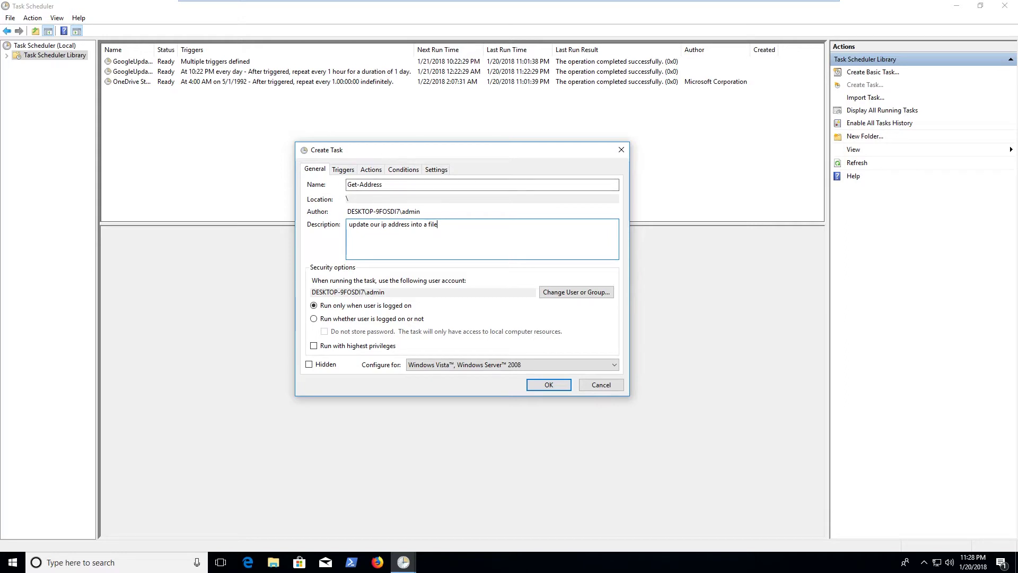
Keep the current account, run the task with highest privileges and make it hidden
{"action": "left_click", "coordinate": [564, 291]}
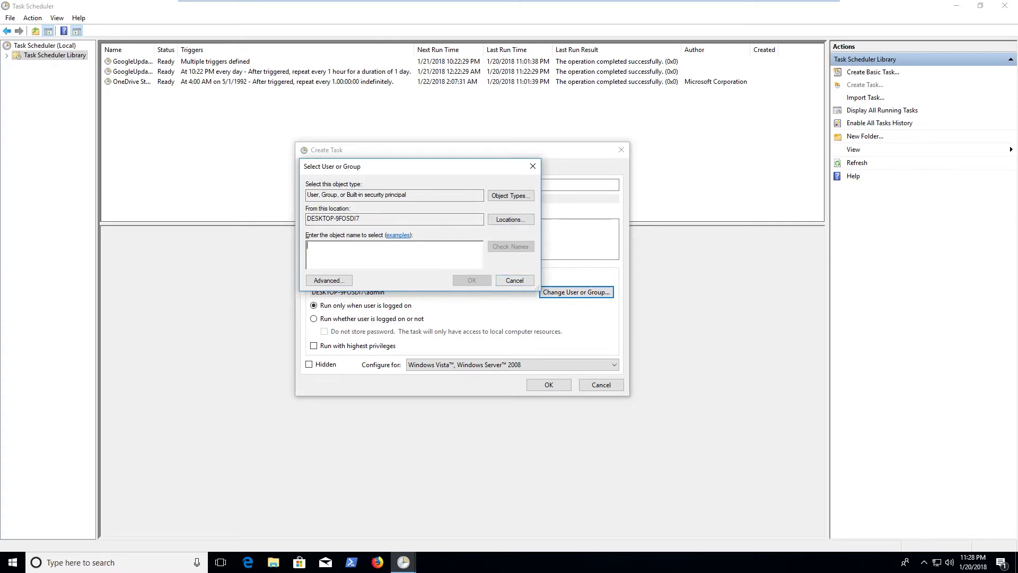
{"action": "left_click", "coordinate": [513, 279]}
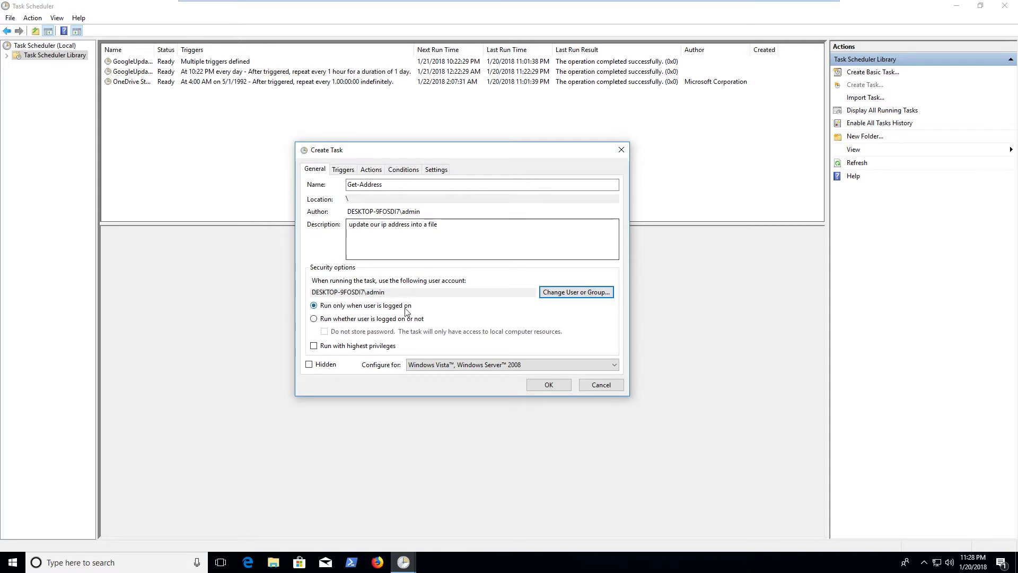
{"action": "left_click", "coordinate": [331, 346]}
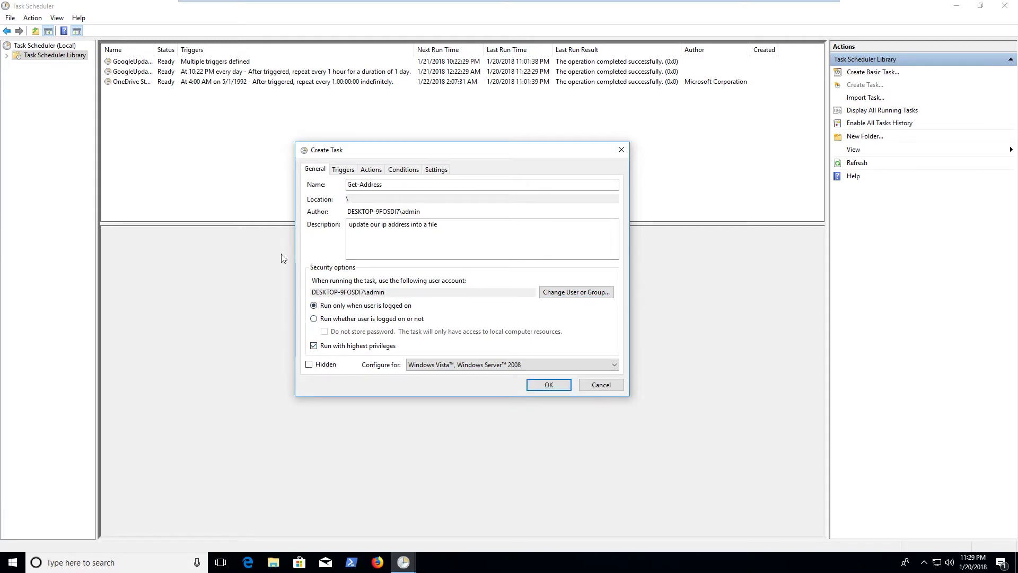
{"action": "left_click", "coordinate": [512, 366]}
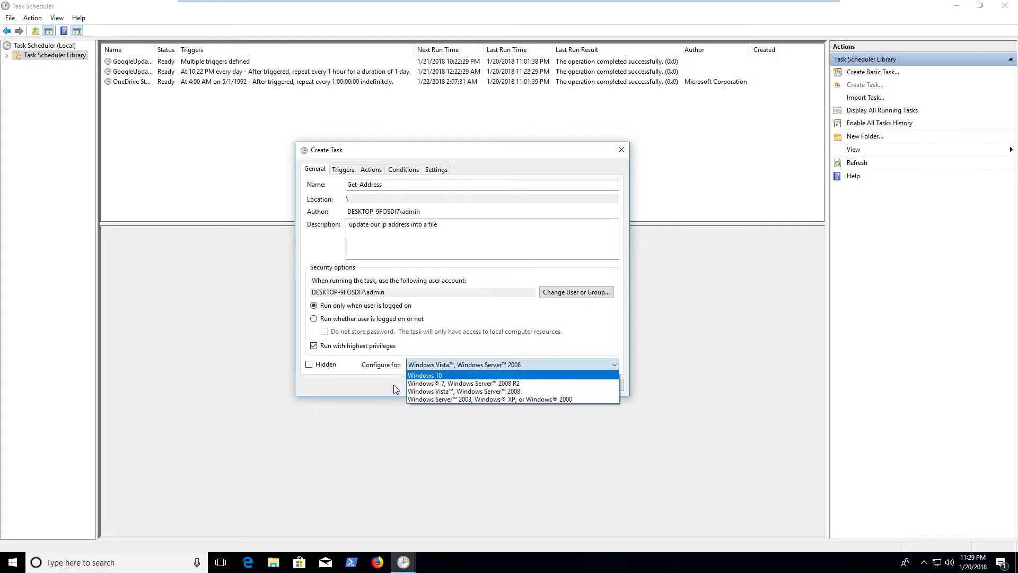
{"action": "left_click", "coordinate": [361, 377]}
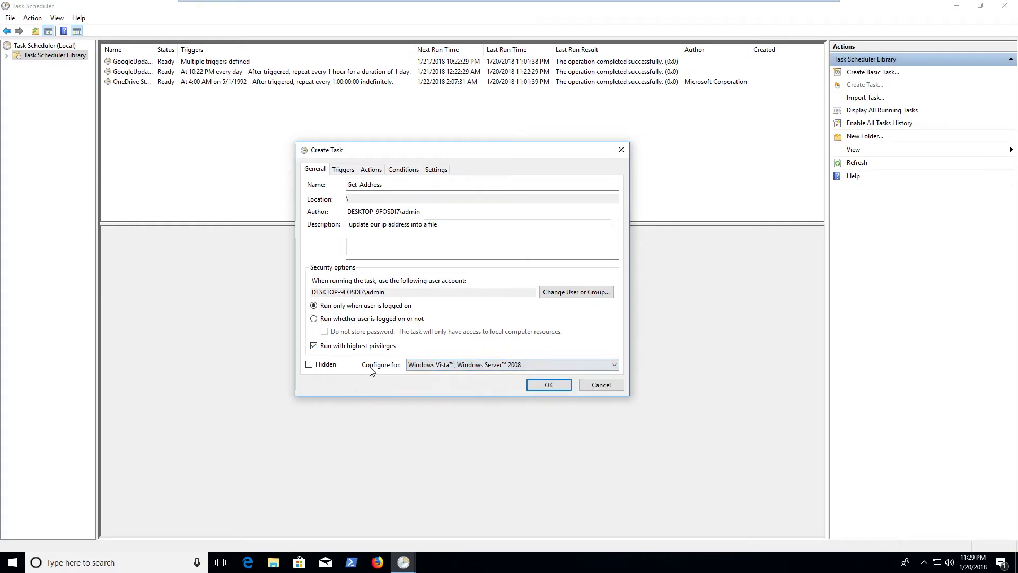
{"action": "left_click", "coordinate": [324, 365]}
{"action": "left_click", "coordinate": [340, 170]}
{"action": "left_click", "coordinate": [371, 170]}
Under Conditions, leave the idle requirement off and require AC power to start the task
{"action": "left_click", "coordinate": [404, 170]}
{"action": "left_click", "coordinate": [442, 170]}
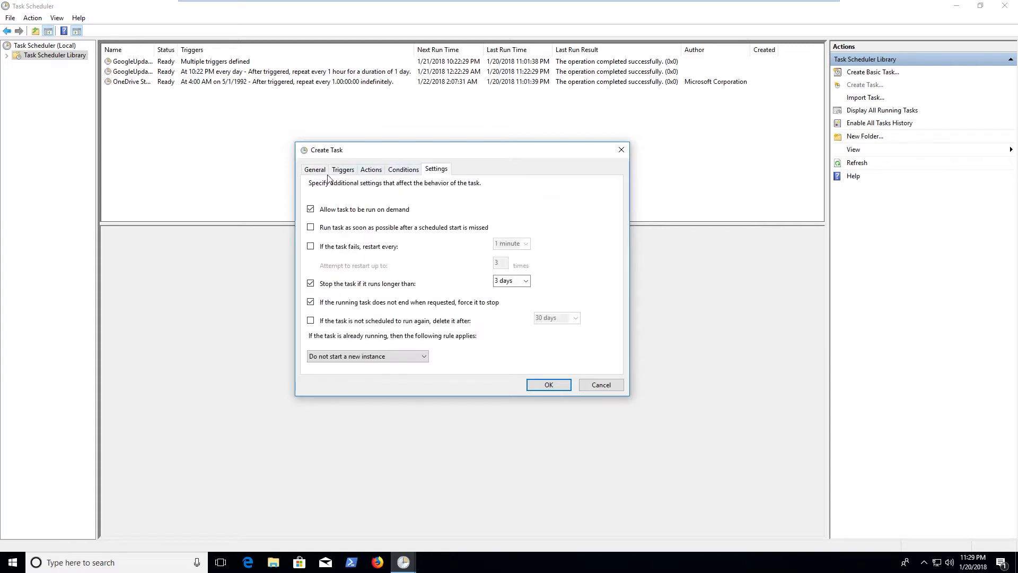
{"action": "left_click", "coordinate": [401, 170]}
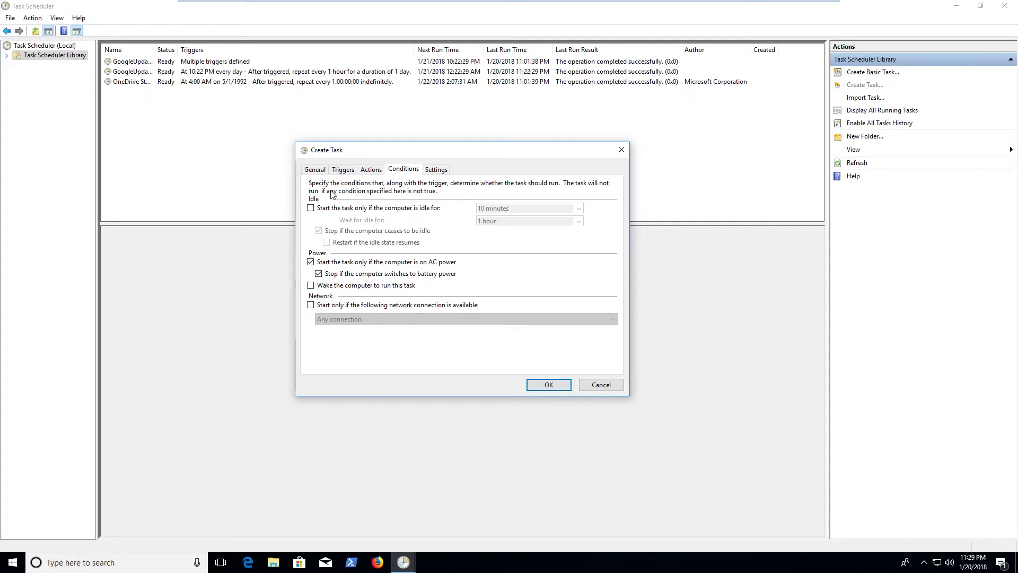
{"action": "left_click", "coordinate": [330, 209]}
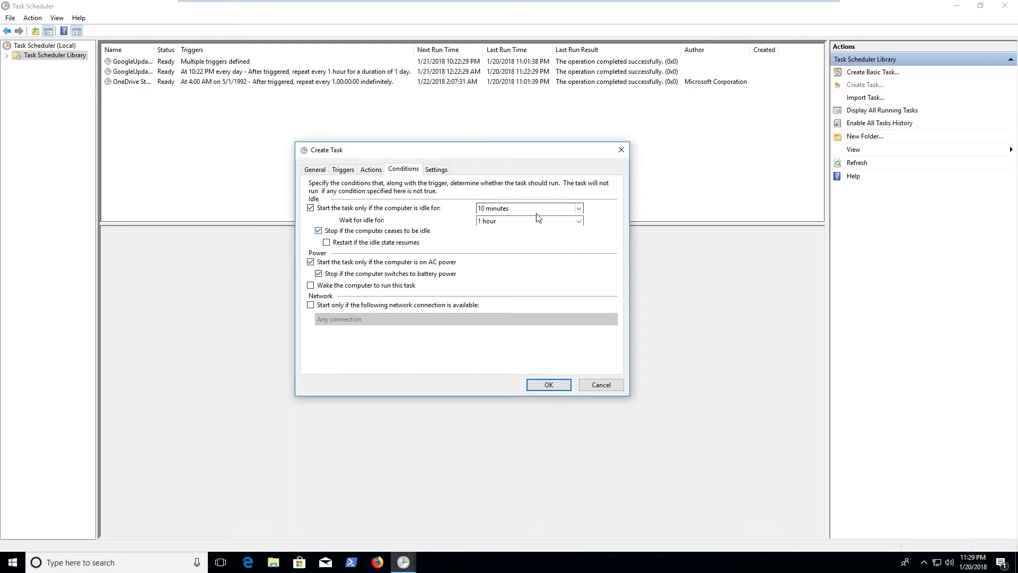
{"action": "left_click", "coordinate": [324, 208]}
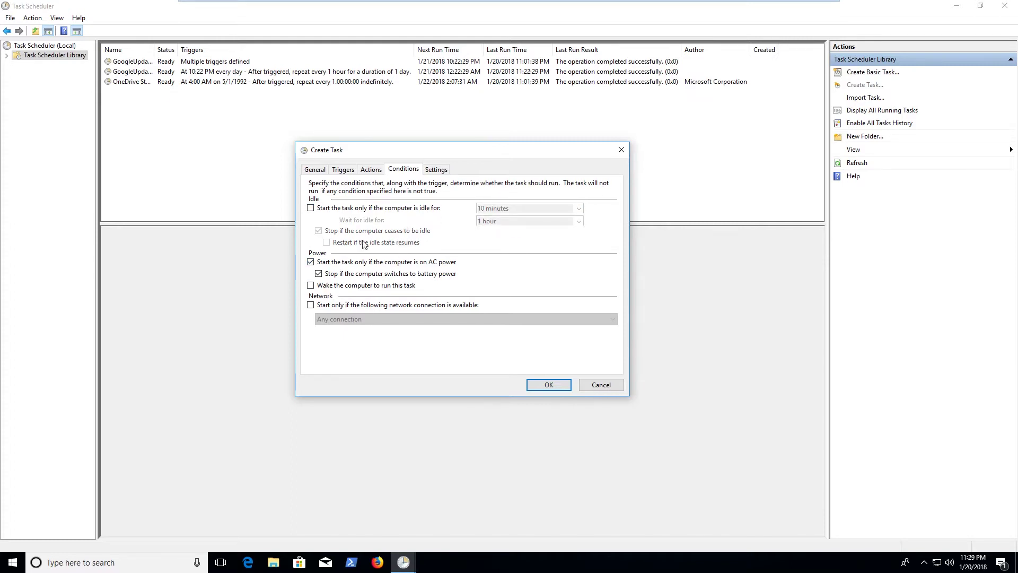
{"action": "left_click", "coordinate": [351, 209]}
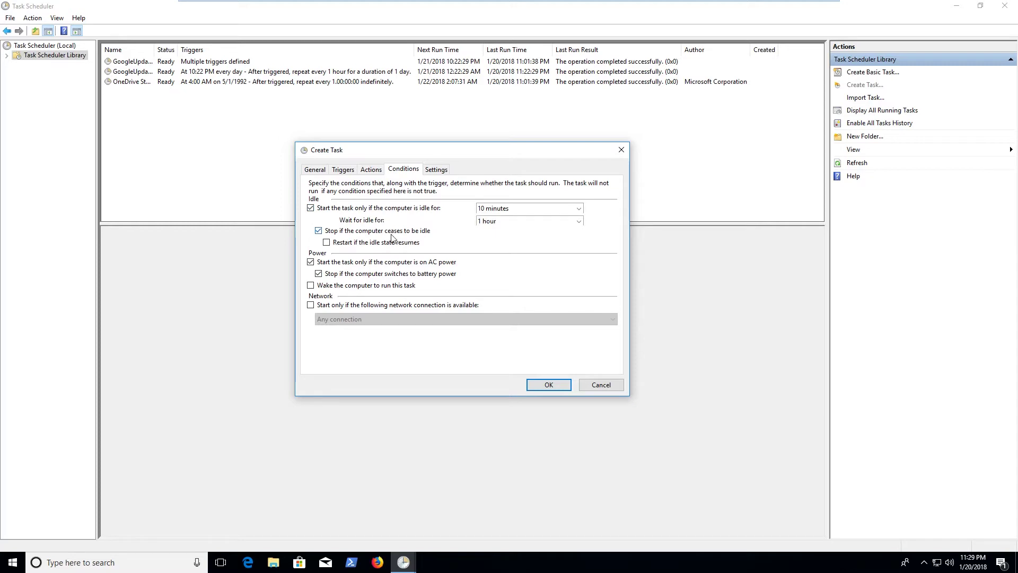
{"action": "left_click", "coordinate": [333, 208]}
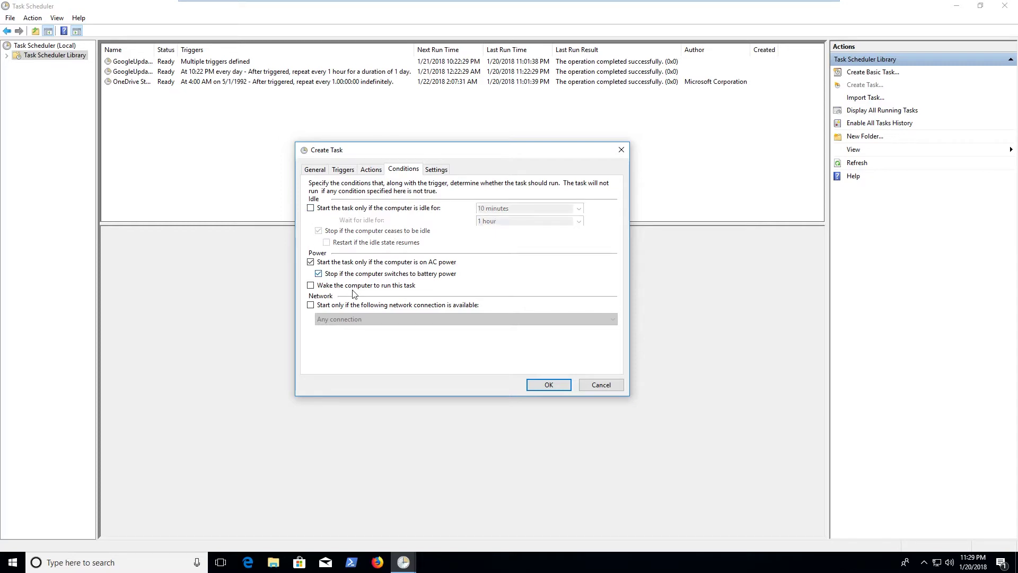
{"action": "left_click", "coordinate": [340, 263]}
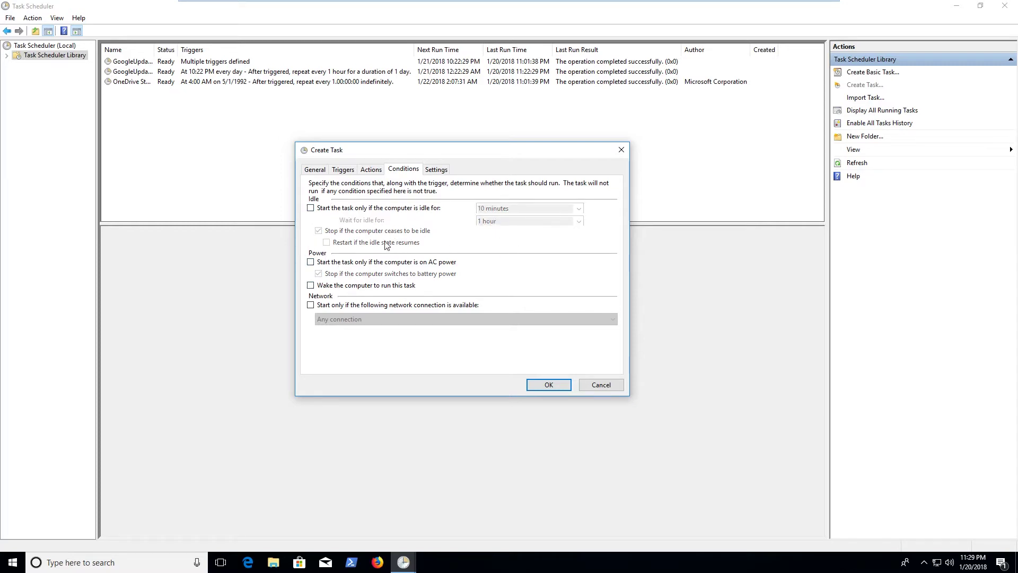
{"action": "left_click", "coordinate": [357, 263]}
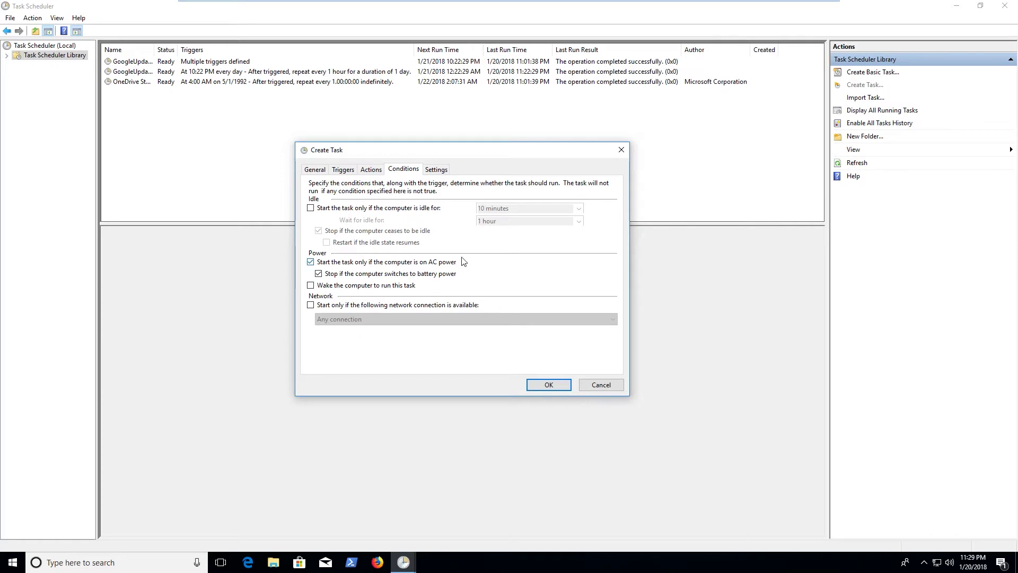
Leave the network-connection start condition unchecked
{"action": "left_click", "coordinate": [371, 306]}
{"action": "left_click", "coordinate": [405, 319]}
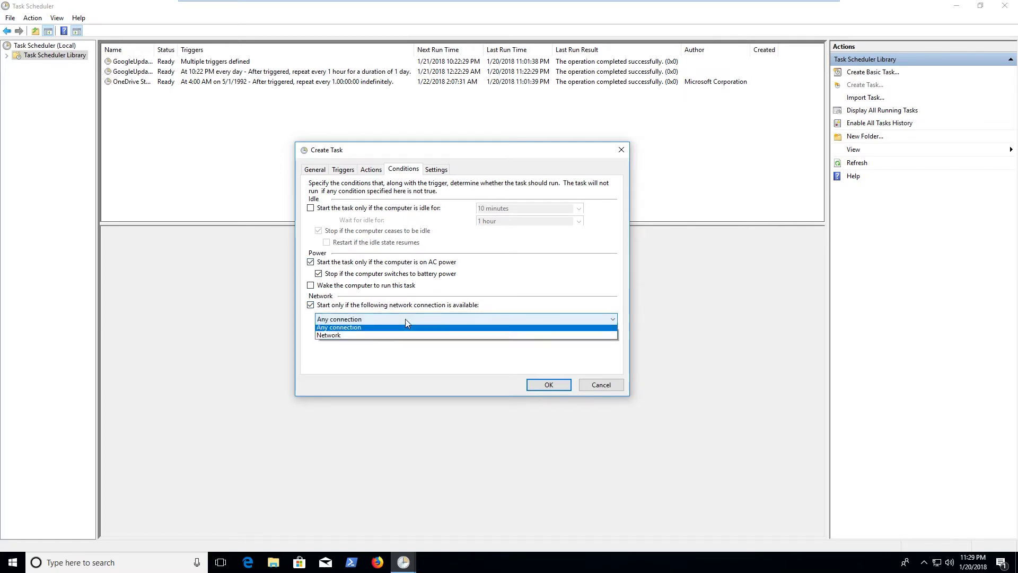
{"action": "left_click", "coordinate": [395, 338]}
{"action": "left_click", "coordinate": [403, 319]}
{"action": "left_click", "coordinate": [361, 330]}
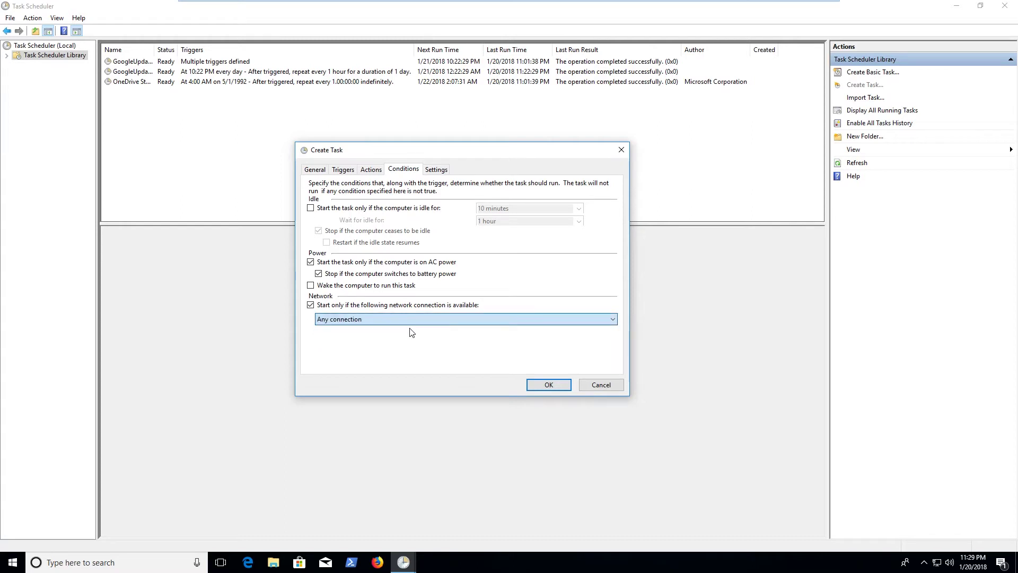
{"action": "left_click", "coordinate": [330, 305]}
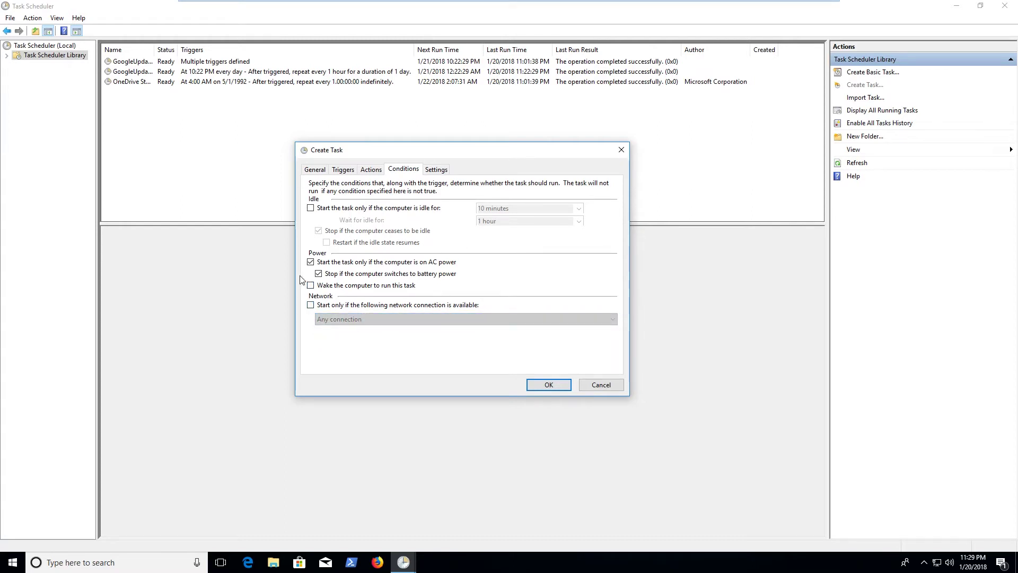
{"action": "left_click", "coordinate": [434, 171]}
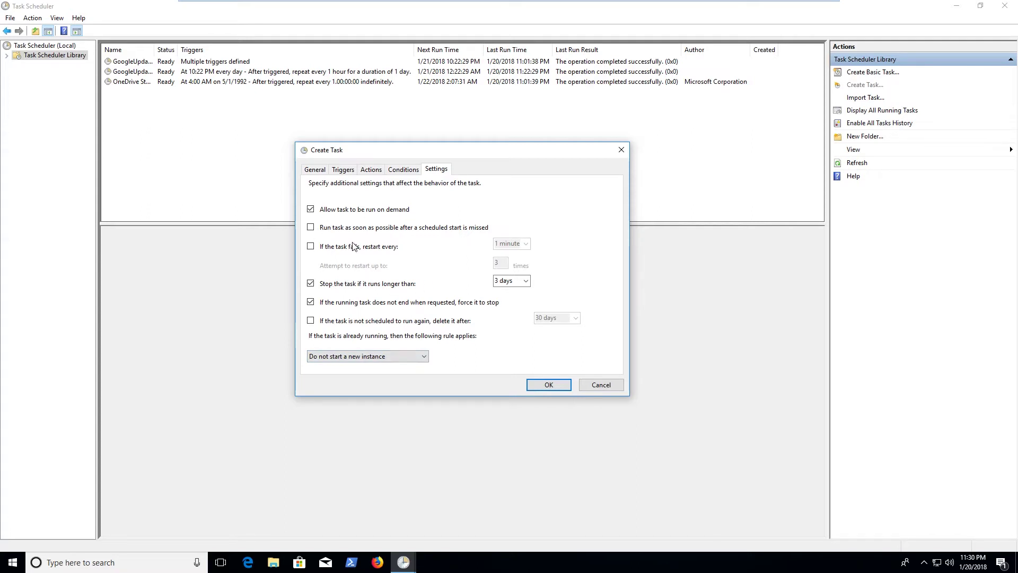
Restart the task every 1 minute on failure, up to 30 attempts, stopping runs after 1 hour
{"action": "left_click", "coordinate": [316, 247]}
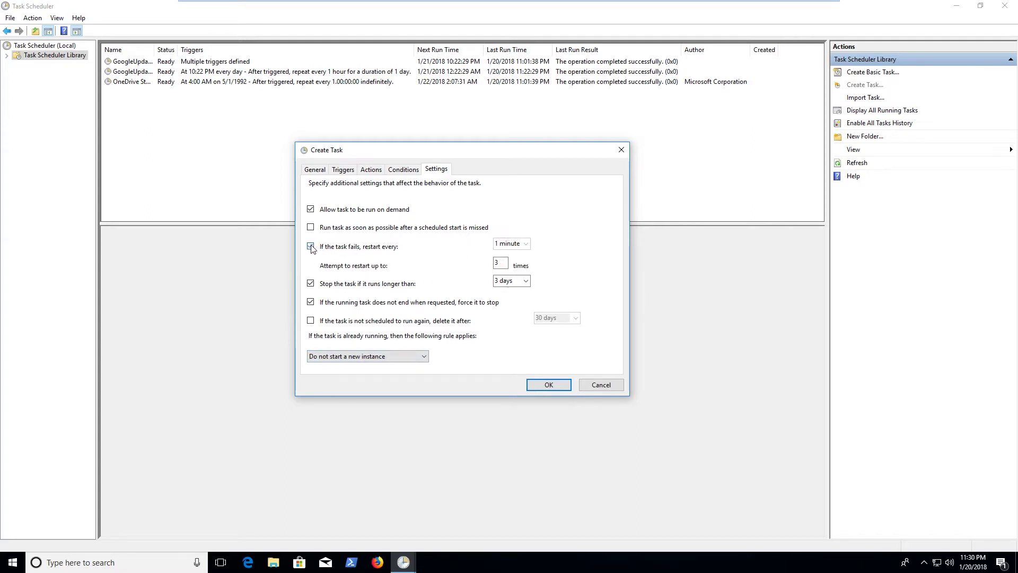
{"action": "left_click", "coordinate": [526, 240]}
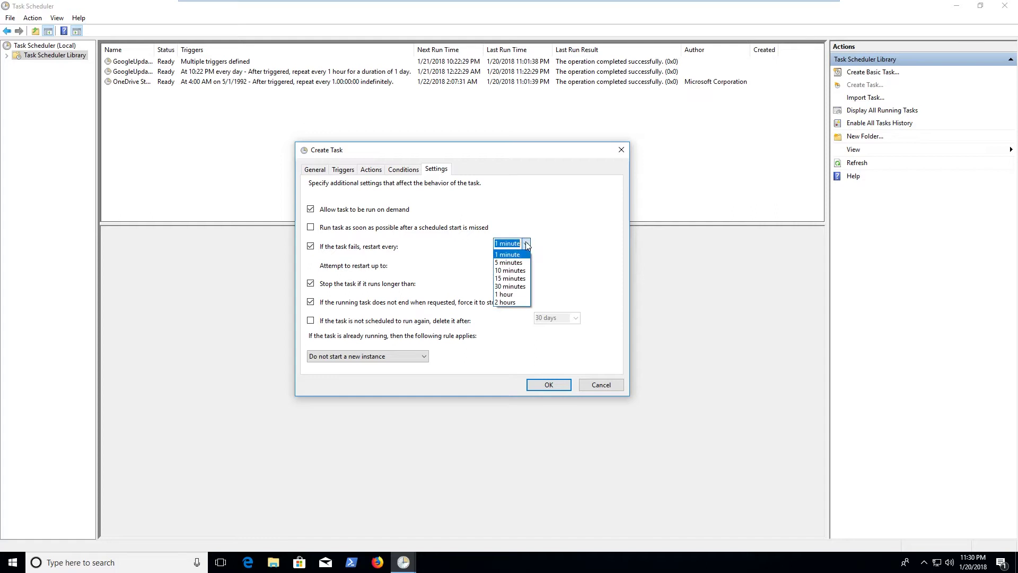
{"action": "left_click", "coordinate": [526, 240]}
{"action": "key", "text": "Tab"}
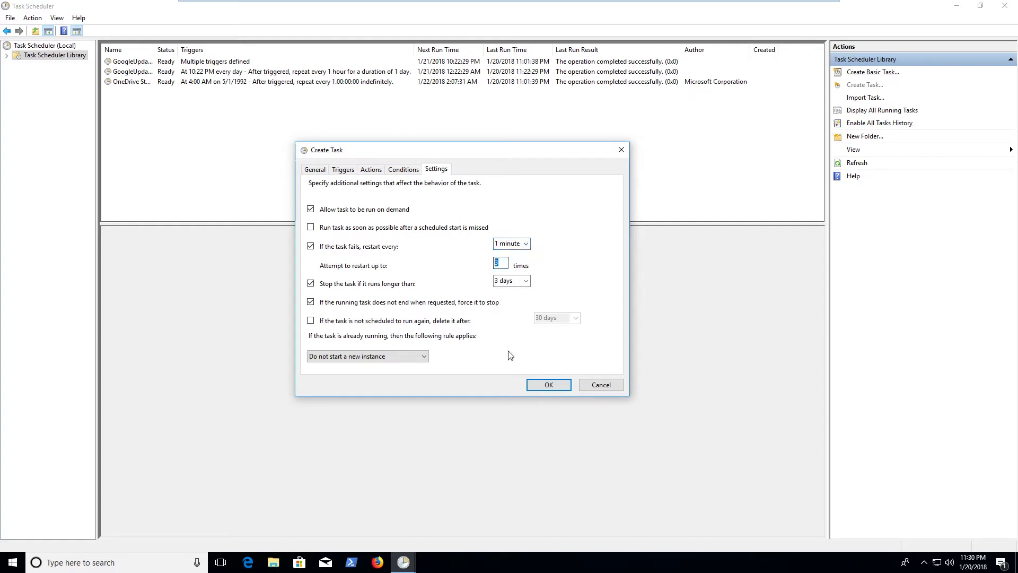
{"action": "type", "text": "390"}
{"action": "left_click", "coordinate": [527, 282]}
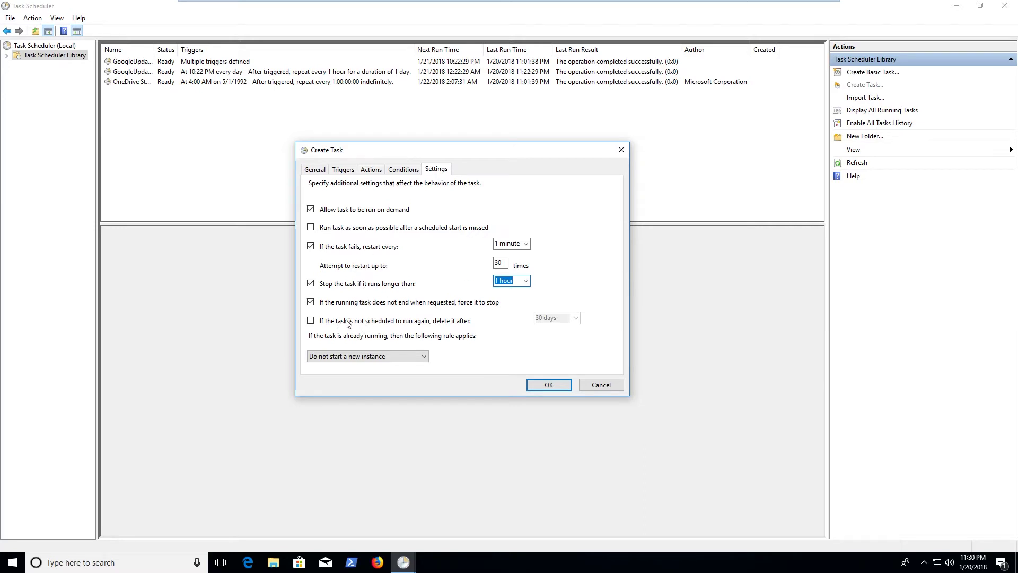
Stop the existing instance on a new start, run missed starts, and keep auto-delete off
{"action": "left_click", "coordinate": [311, 321]}
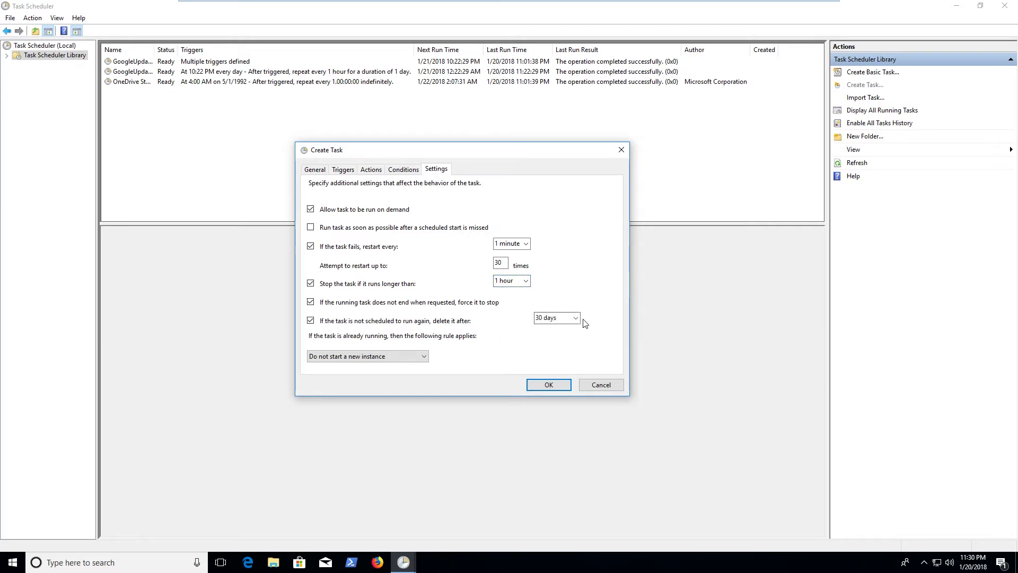
{"action": "left_click", "coordinate": [575, 318]}
{"action": "left_click", "coordinate": [510, 313]}
{"action": "left_click", "coordinate": [312, 321]}
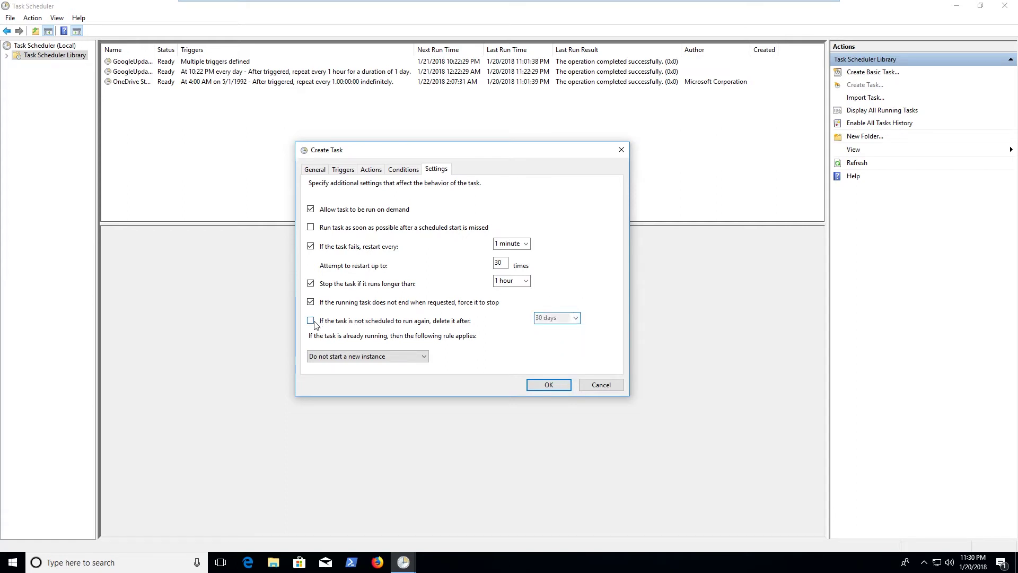
{"action": "left_click", "coordinate": [382, 352]}
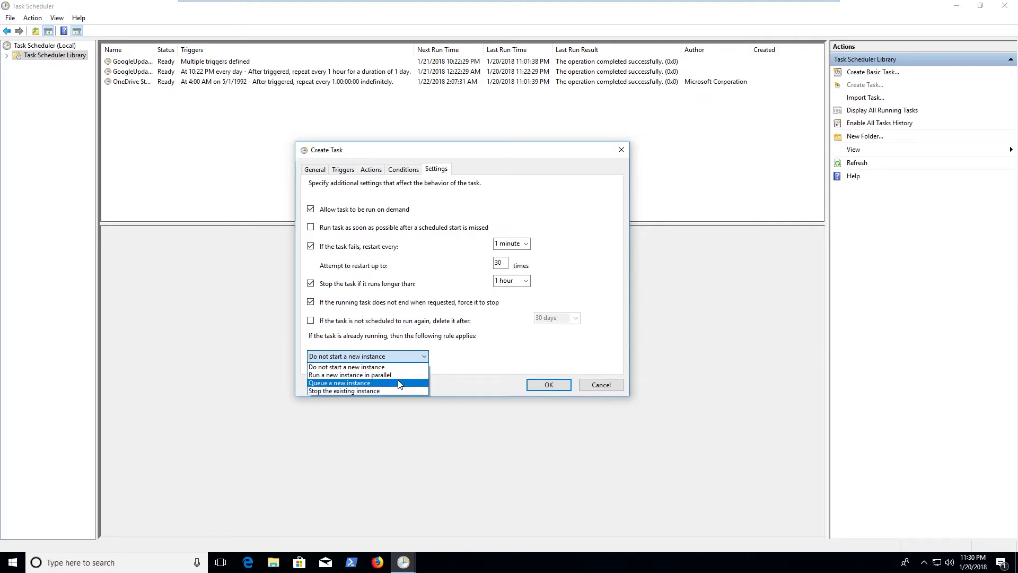
{"action": "left_click", "coordinate": [395, 390]}
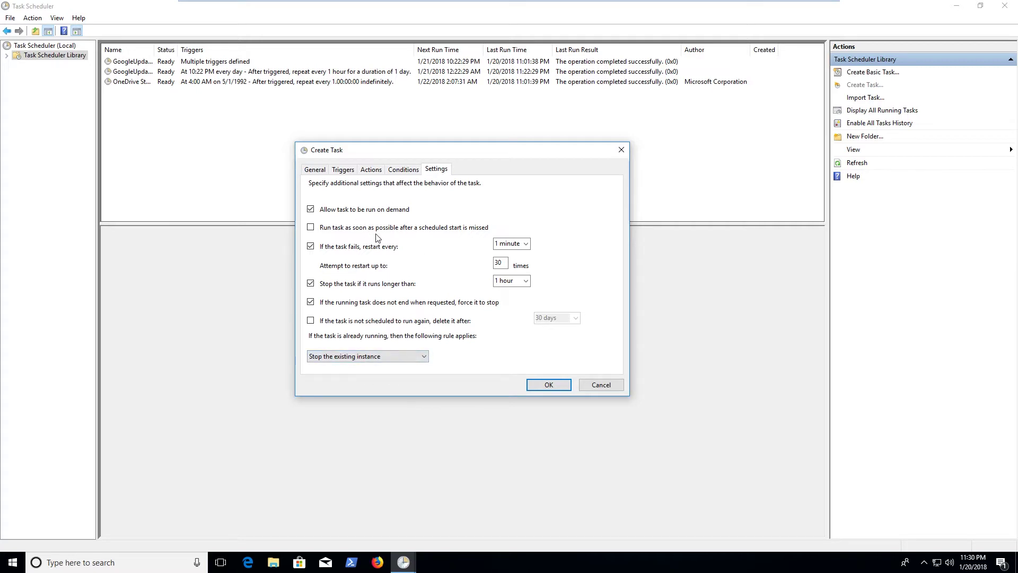
{"action": "left_click", "coordinate": [311, 227]}
{"action": "left_click", "coordinate": [371, 172]}
Add a new trigger and set it to begin the task On an event, browsing the event logs
{"action": "left_click", "coordinate": [350, 170]}
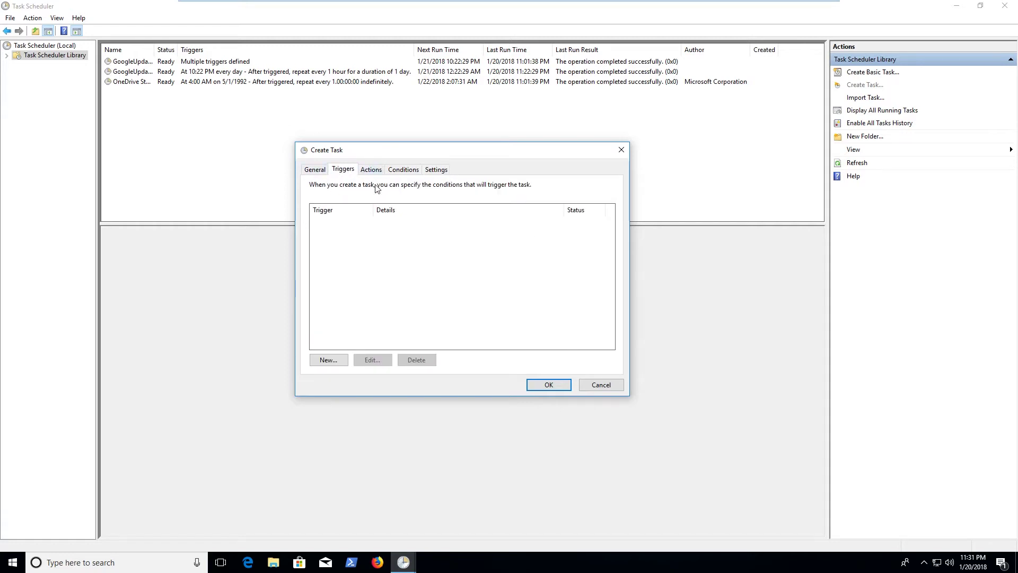
{"action": "left_click", "coordinate": [325, 362]}
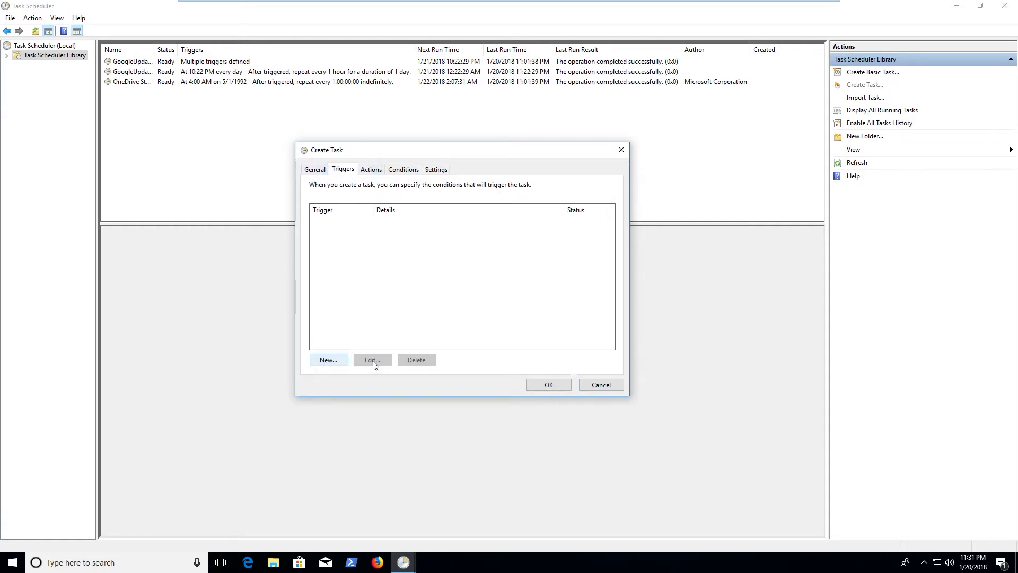
{"action": "left_click", "coordinate": [334, 364]}
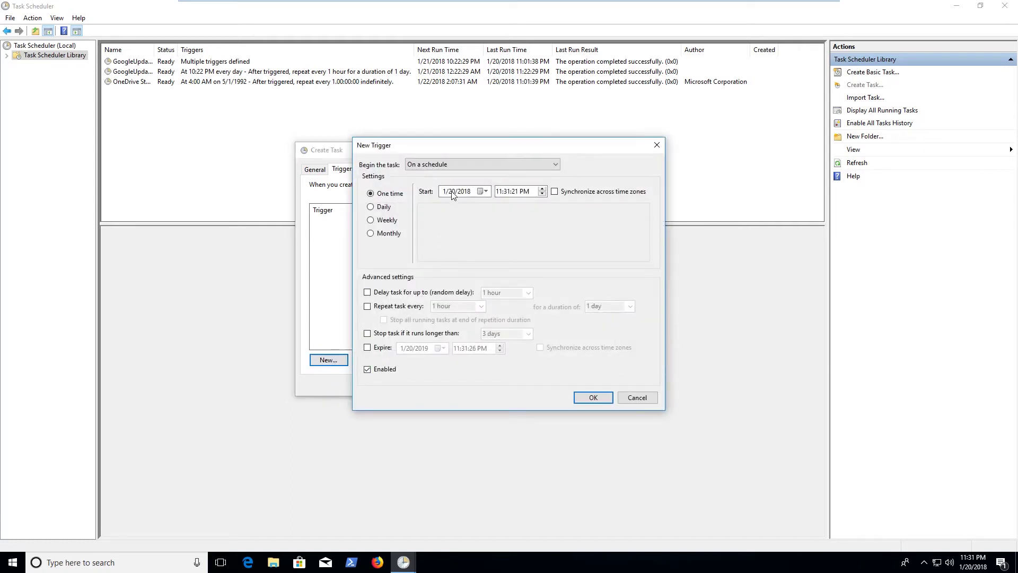
{"action": "left_click", "coordinate": [511, 165]}
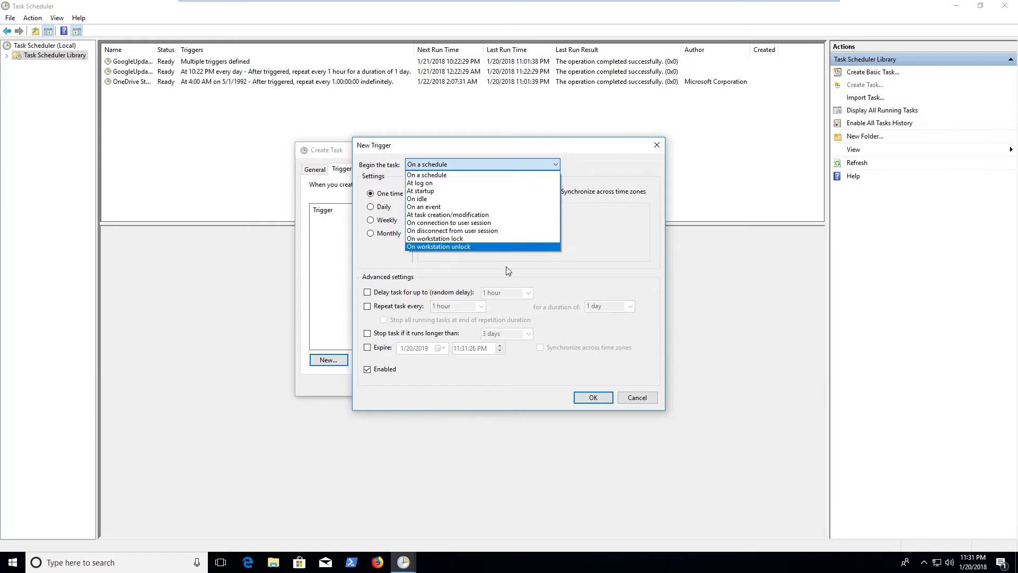
{"action": "left_click", "coordinate": [511, 165]}
{"action": "left_click", "coordinate": [511, 167]}
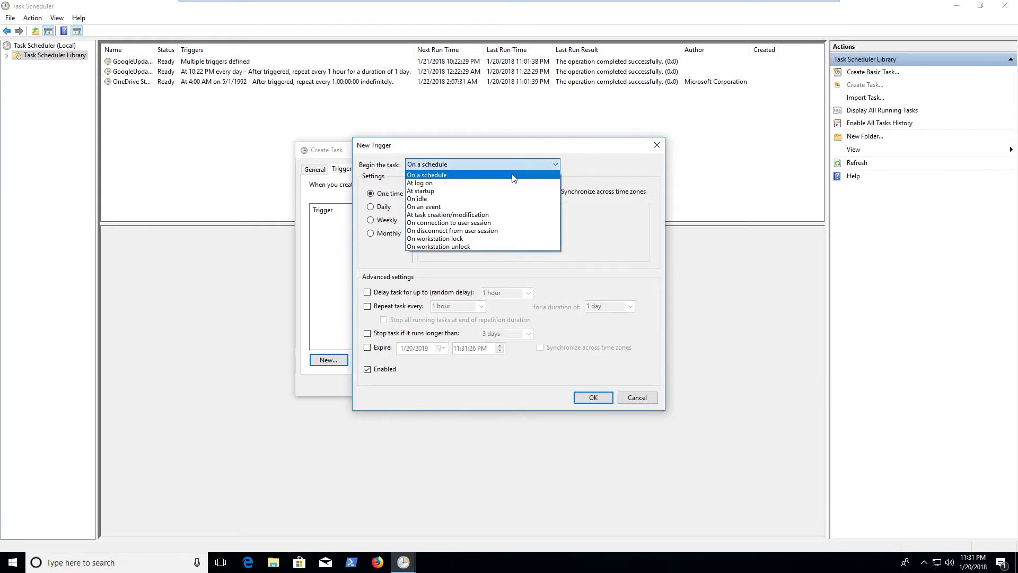
{"action": "left_click", "coordinate": [505, 209]}
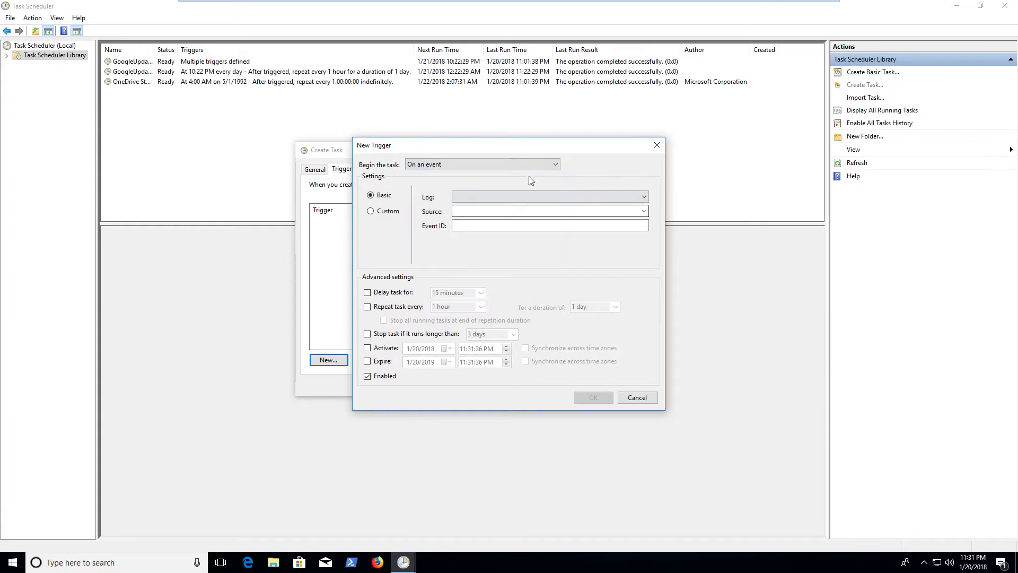
{"action": "left_click", "coordinate": [513, 199]}
{"action": "scroll", "coordinate": [510, 331], "scroll_direction": "down", "scroll_amount": 16}
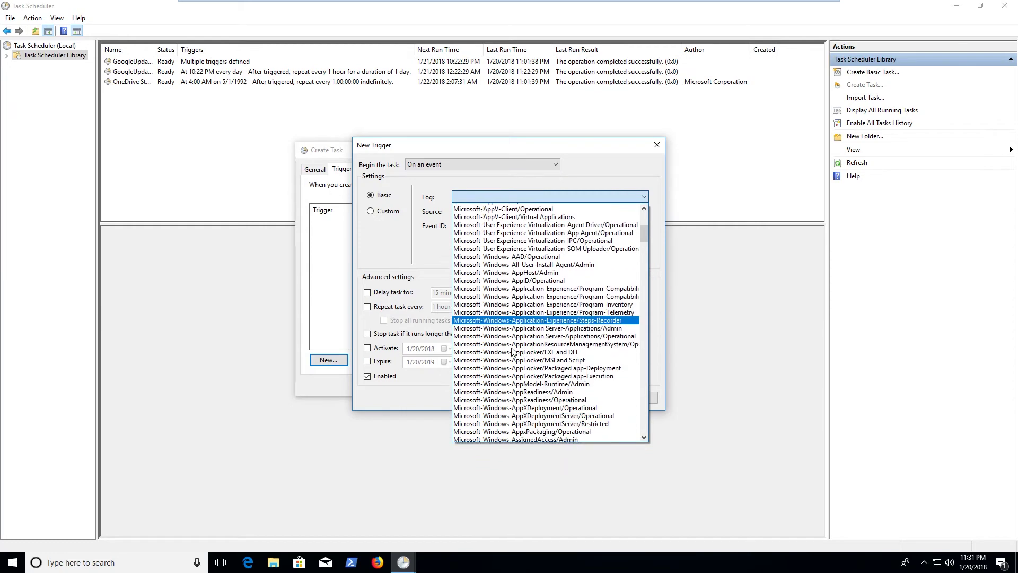
{"action": "left_click_drag", "start_coordinate": [643, 253], "coordinate": [638, 319]}
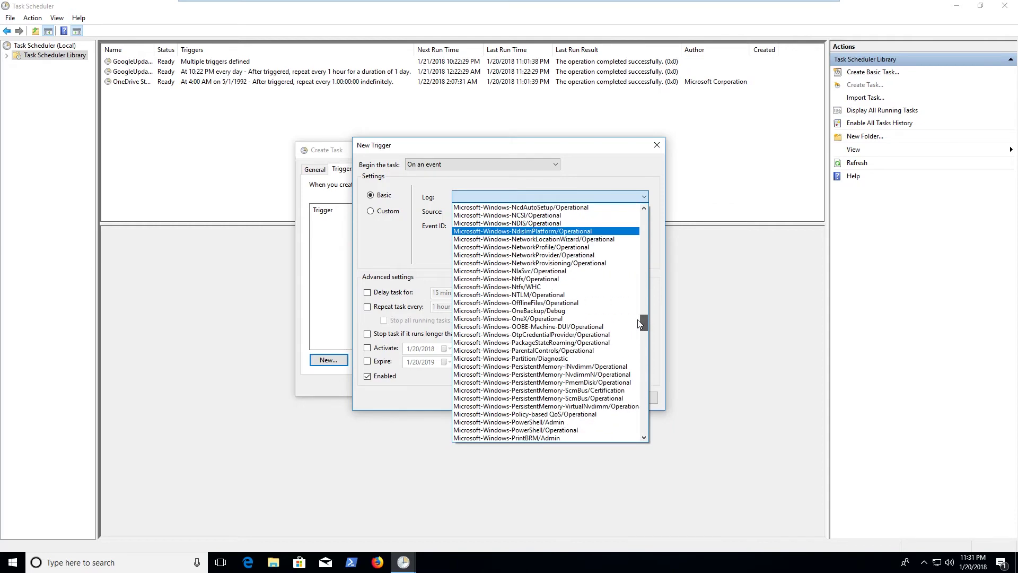
{"action": "left_click", "coordinate": [621, 189]}
{"action": "key", "text": "Tab"}
{"action": "key", "text": "Tab"}
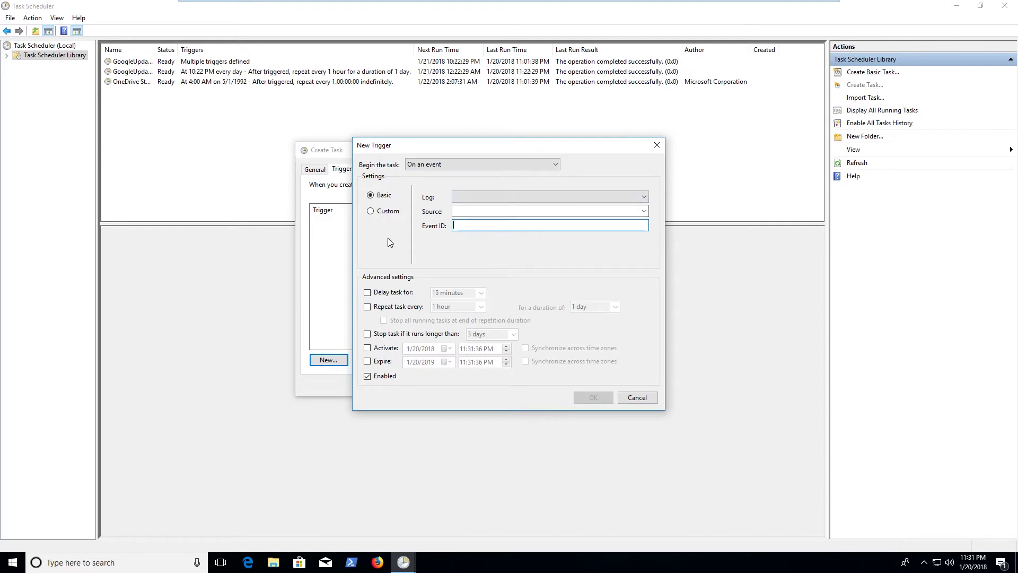
{"action": "left_click", "coordinate": [434, 166]}
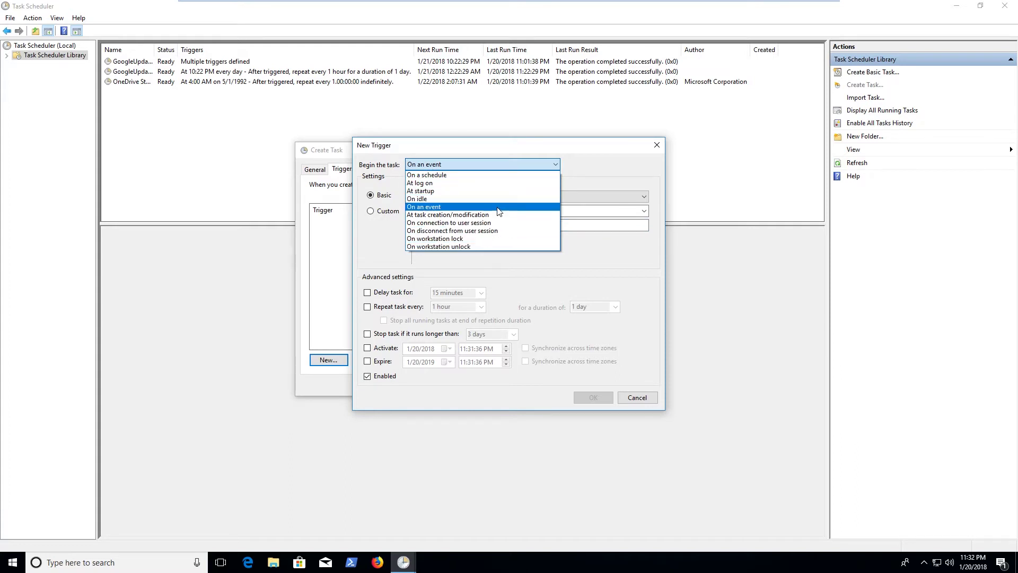
Schedule the trigger Daily, every 1 day, starting 11:35:21 PM on 1/20/2018
{"action": "left_click", "coordinate": [486, 180]}
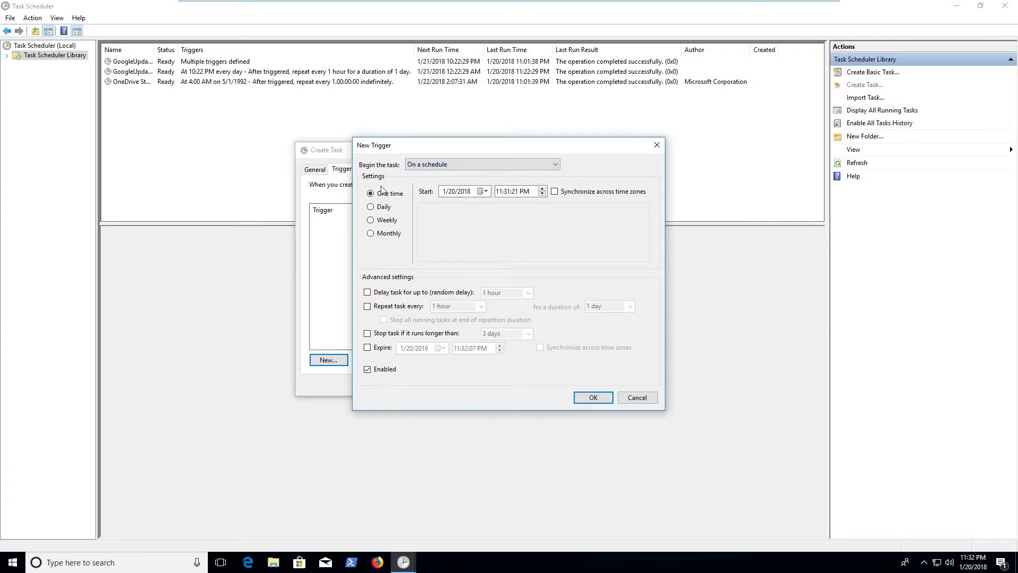
{"action": "left_click", "coordinate": [381, 207]}
{"action": "left_click", "coordinate": [473, 215]}
{"action": "left_click", "coordinate": [504, 193]}
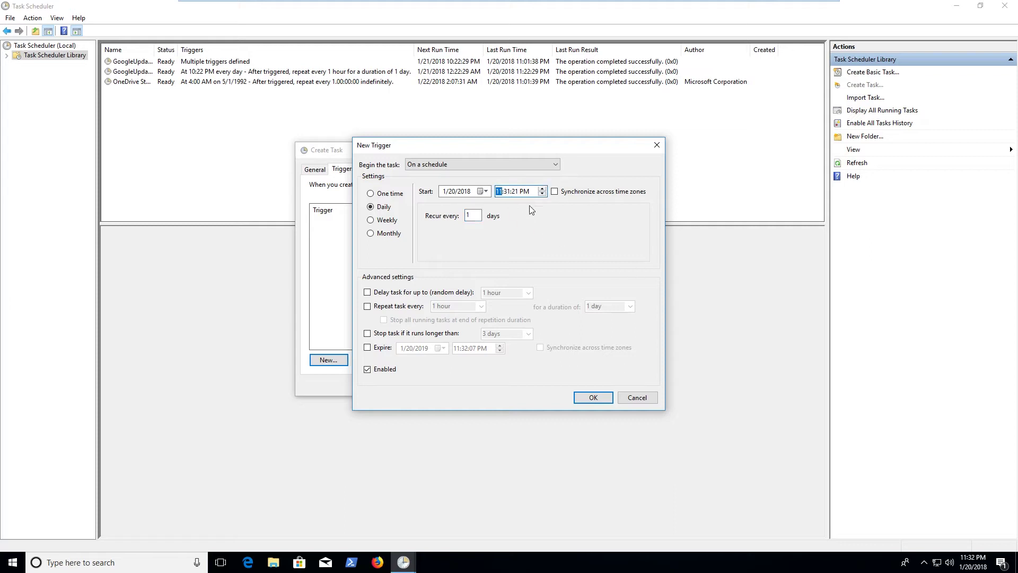
{"action": "left_click", "coordinate": [508, 192]}
Repeat the task every 5 minutes indefinitely and confirm the trigger
{"action": "left_click", "coordinate": [387, 307]}
{"action": "left_click", "coordinate": [483, 308]}
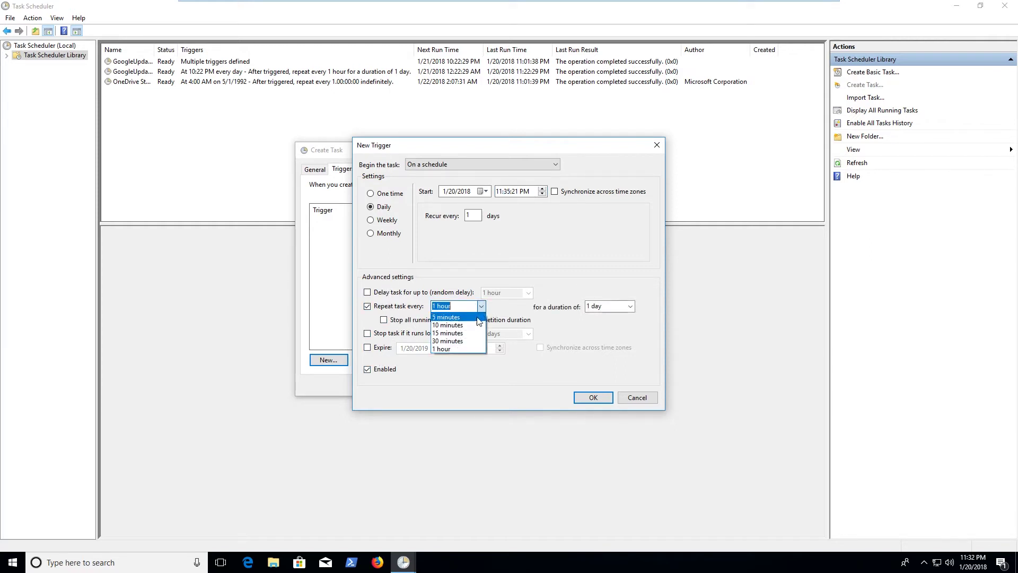
{"action": "left_click", "coordinate": [450, 316]}
{"action": "left_click", "coordinate": [628, 306]}
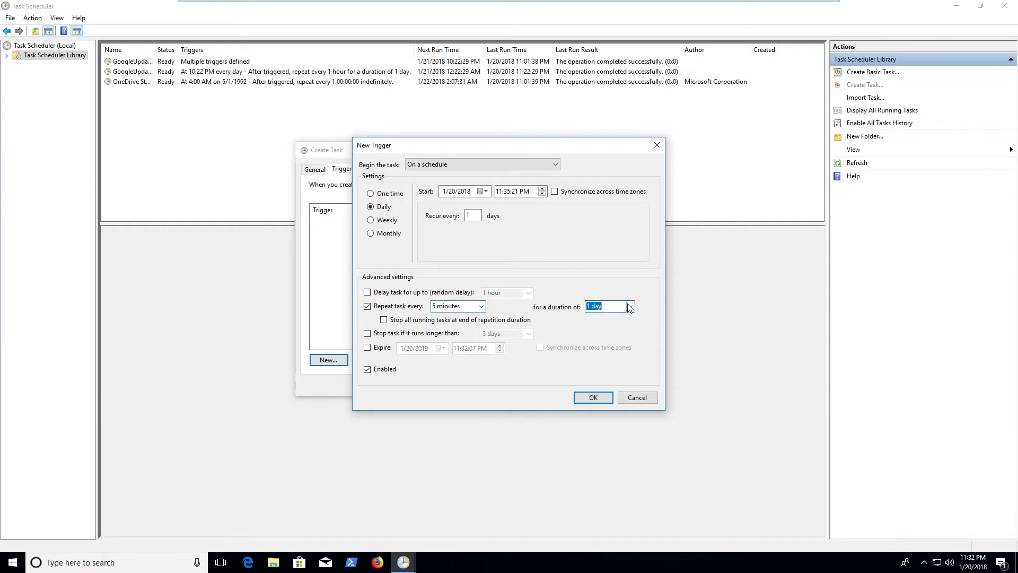
{"action": "left_click", "coordinate": [604, 314]}
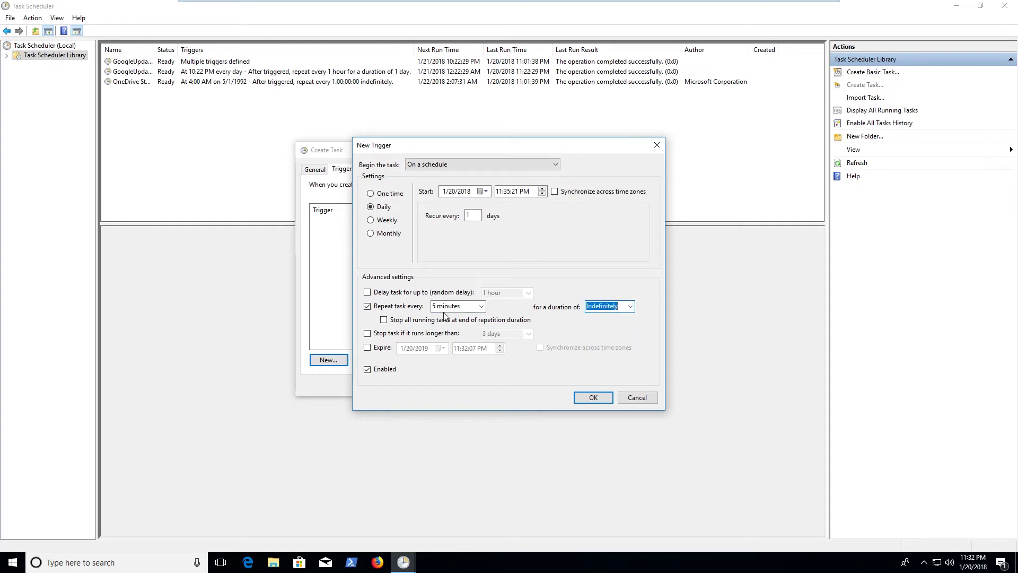
{"action": "left_click", "coordinate": [417, 321]}
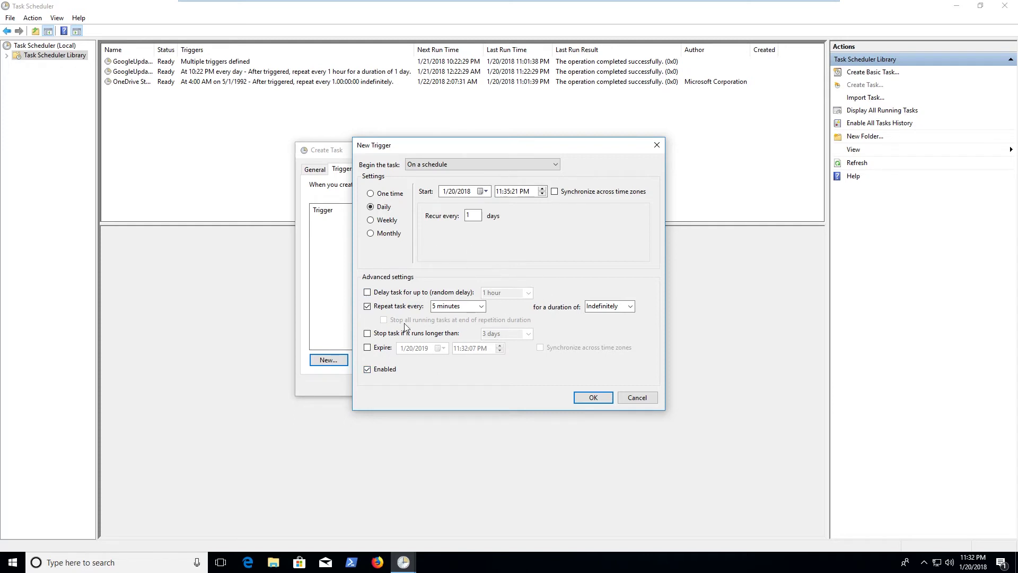
{"action": "left_click", "coordinate": [593, 398]}
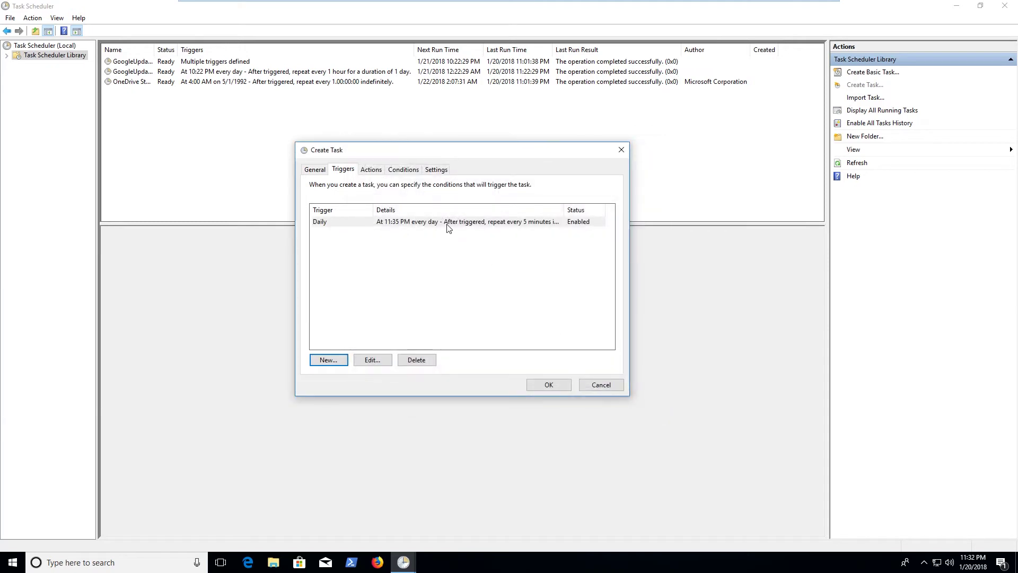
Add a new action, trying the Send an e-mail and Display a message types
{"action": "left_click", "coordinate": [371, 169]}
{"action": "left_click", "coordinate": [338, 361]}
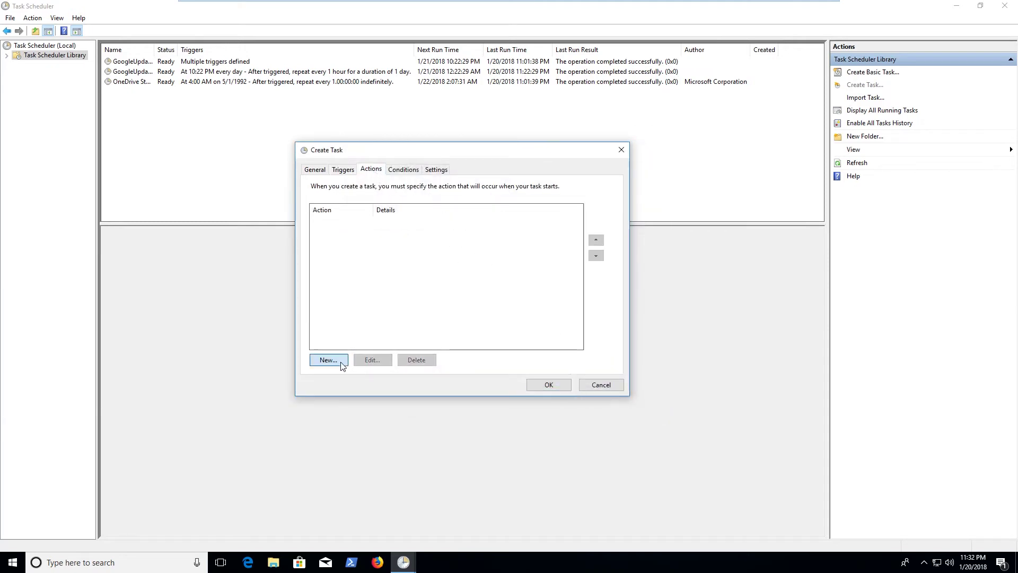
{"action": "left_click", "coordinate": [560, 187]}
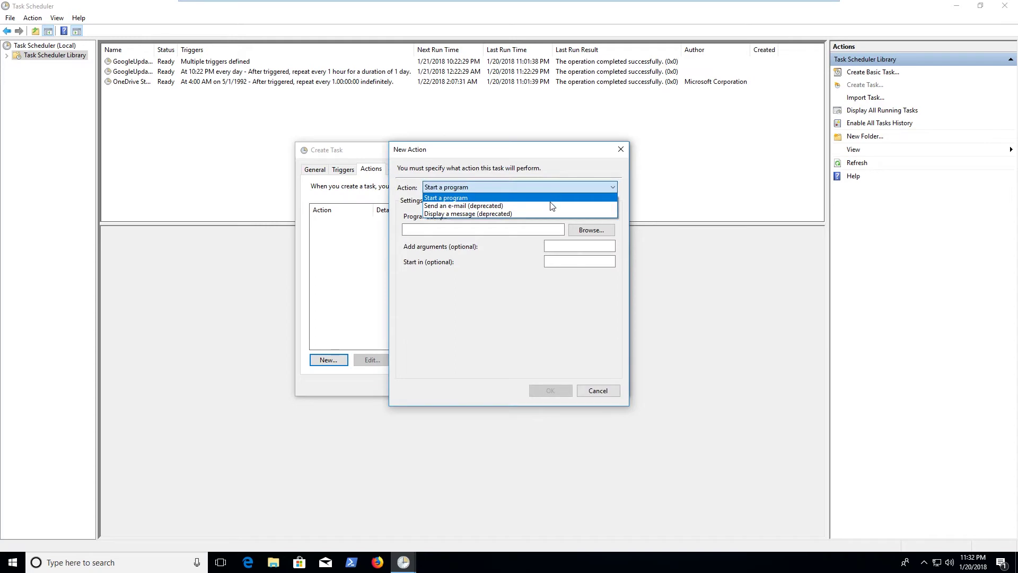
{"action": "left_click", "coordinate": [550, 203]}
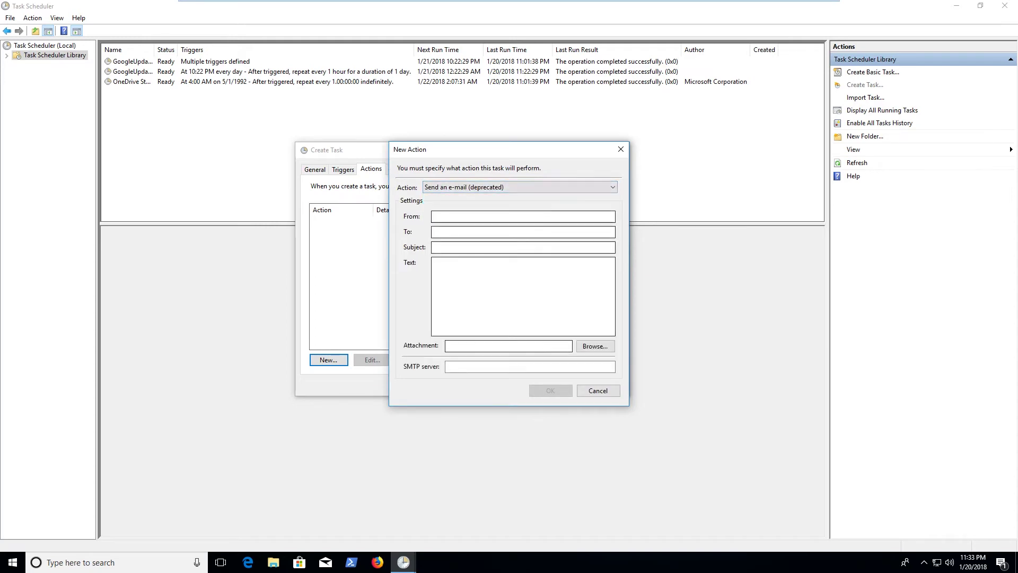
{"action": "left_click", "coordinate": [532, 188]}
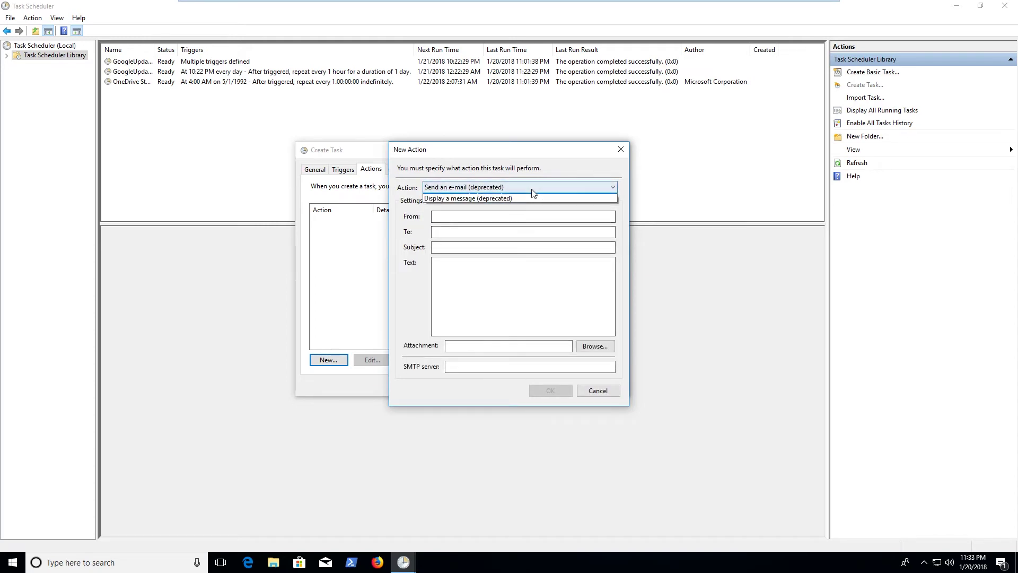
{"action": "left_click", "coordinate": [519, 214]}
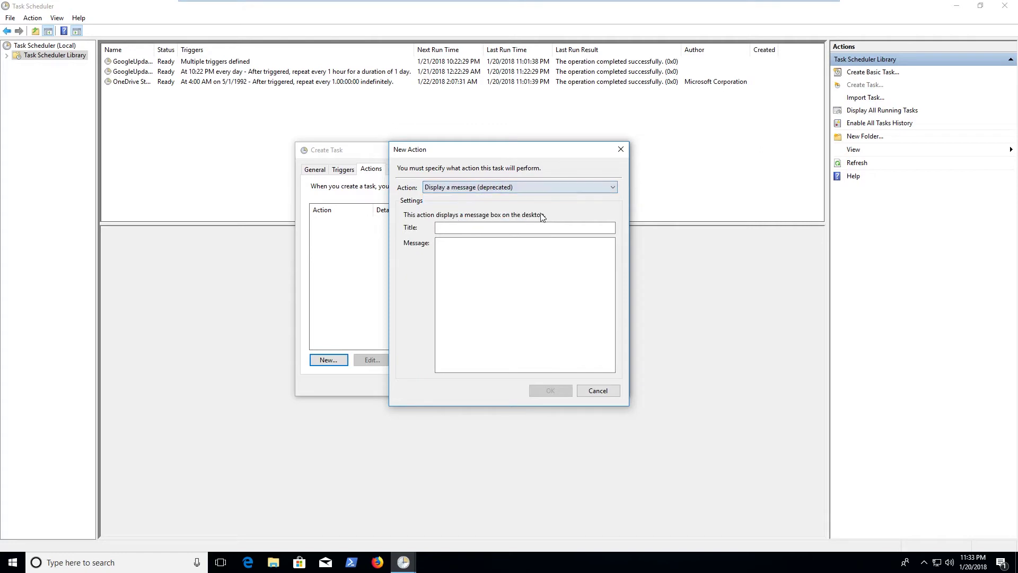
Settle on Start a program as the action type and browse for the program file
{"action": "left_click", "coordinate": [508, 188]}
{"action": "left_click", "coordinate": [507, 191]}
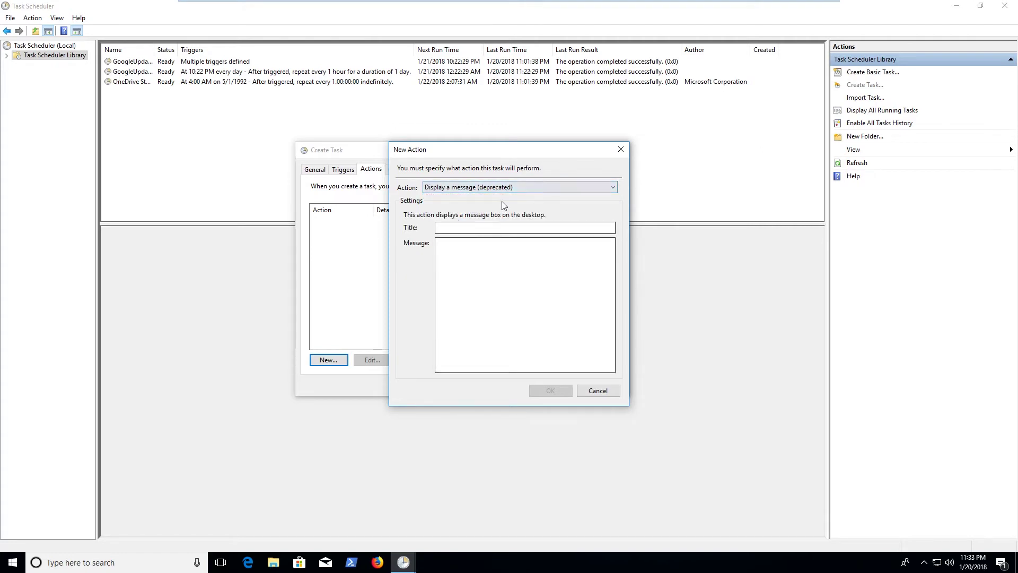
{"action": "left_click", "coordinate": [511, 183]}
{"action": "left_click", "coordinate": [512, 199]}
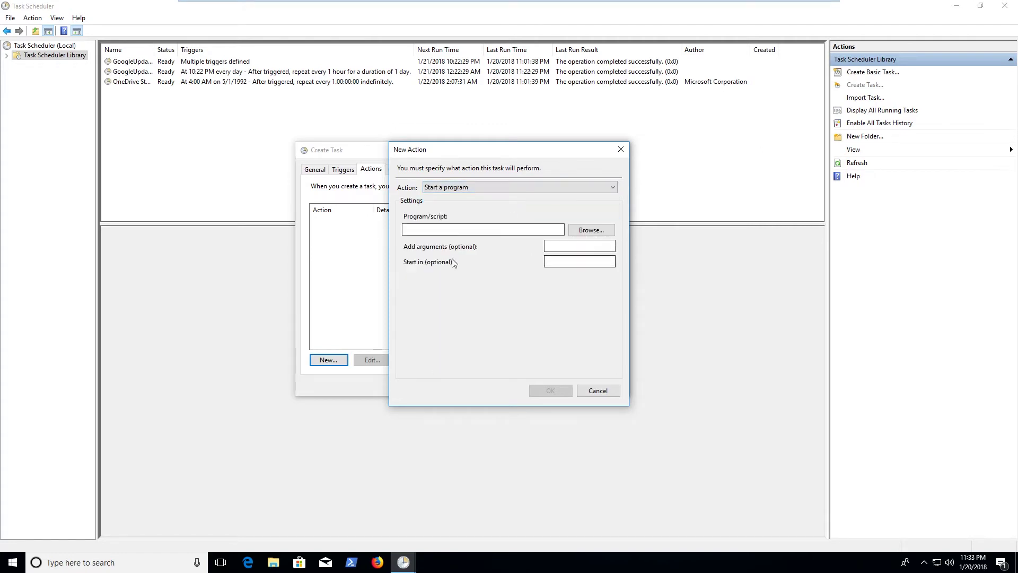
{"action": "left_click", "coordinate": [489, 189]}
{"action": "left_click", "coordinate": [488, 187]}
{"action": "left_click", "coordinate": [480, 230]}
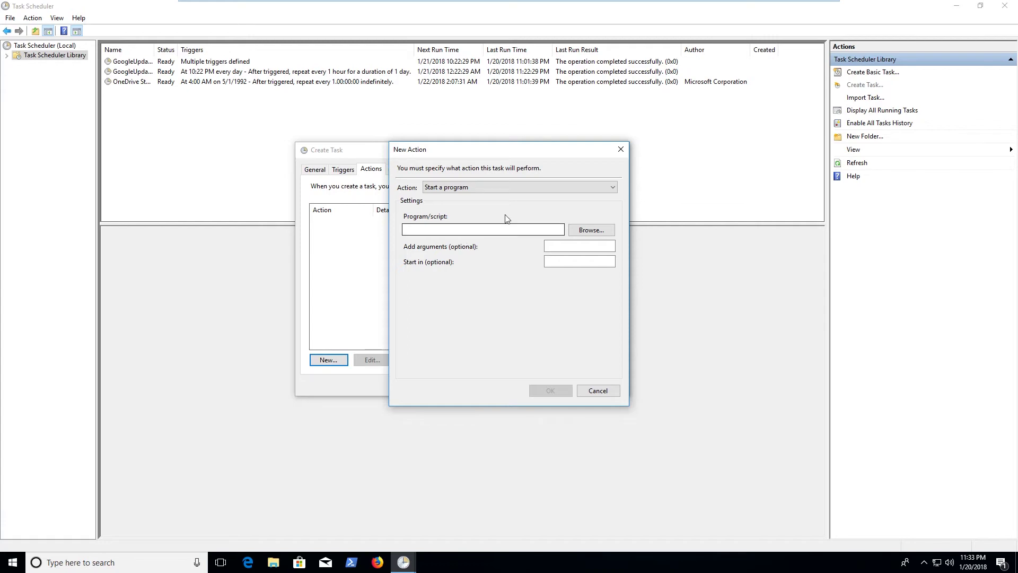
{"action": "left_click", "coordinate": [591, 229]}
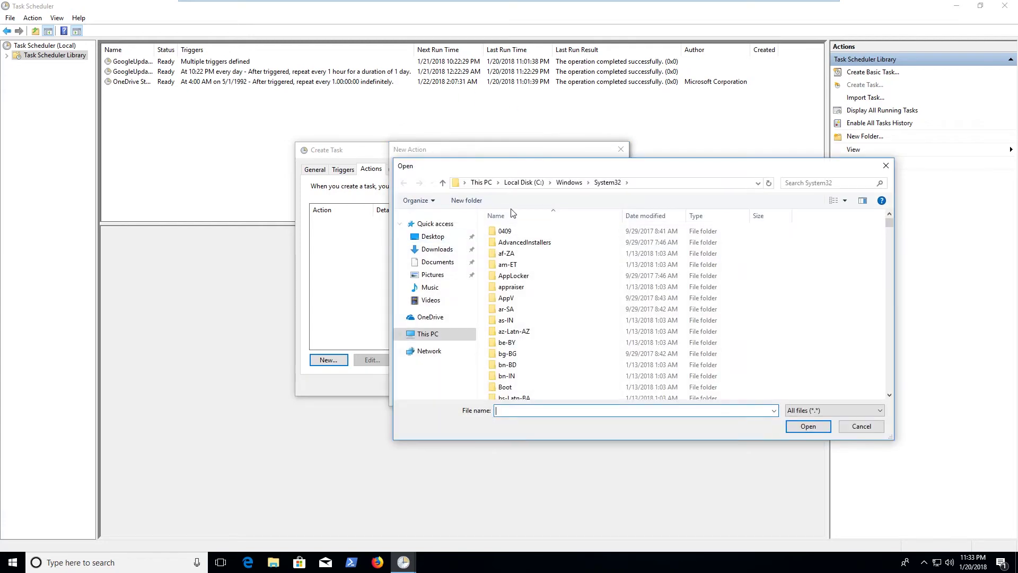
Select Address_Script on the Desktop, reviewing it in the script editor before closing the editor
{"action": "left_click", "coordinate": [434, 238]}
{"action": "left_click", "coordinate": [609, 233]}
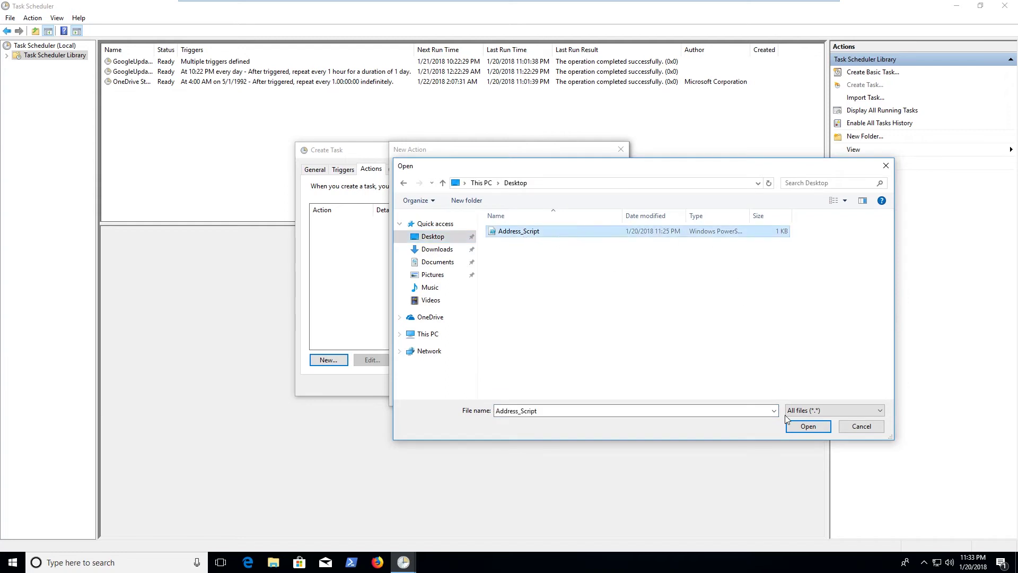
{"action": "right_click", "coordinate": [608, 240]}
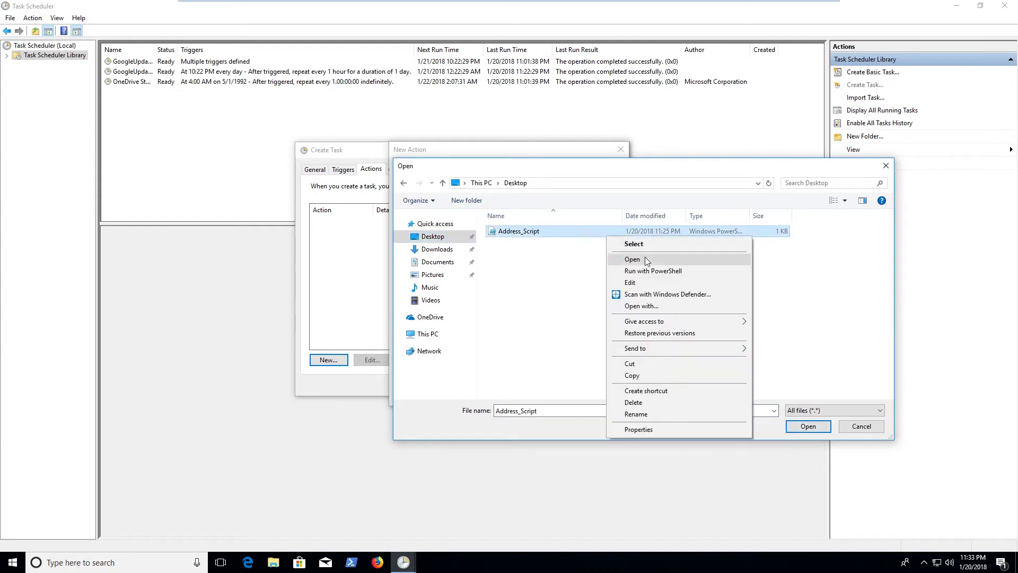
{"action": "left_click", "coordinate": [648, 282]}
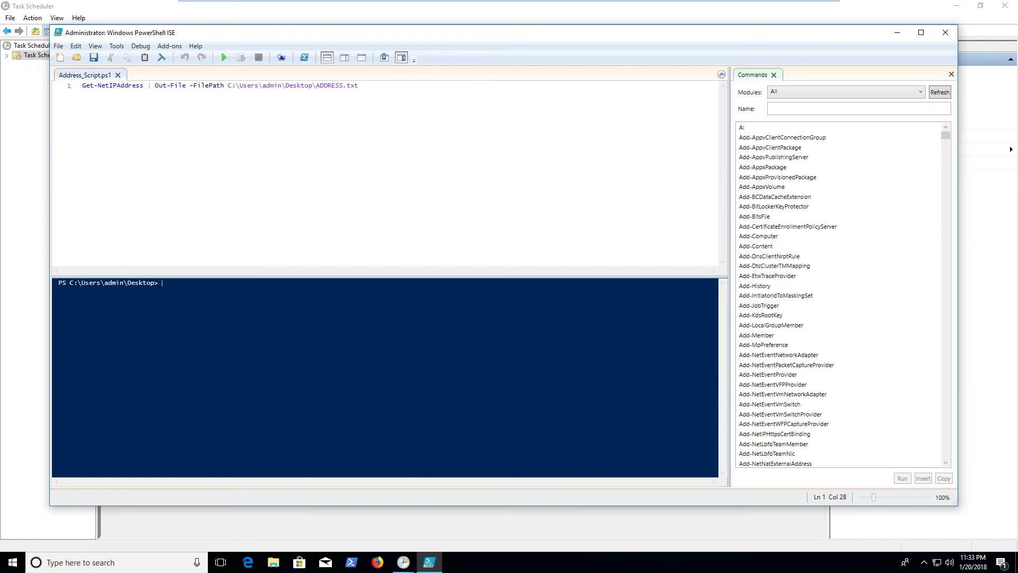
{"action": "left_click", "coordinate": [944, 33]}
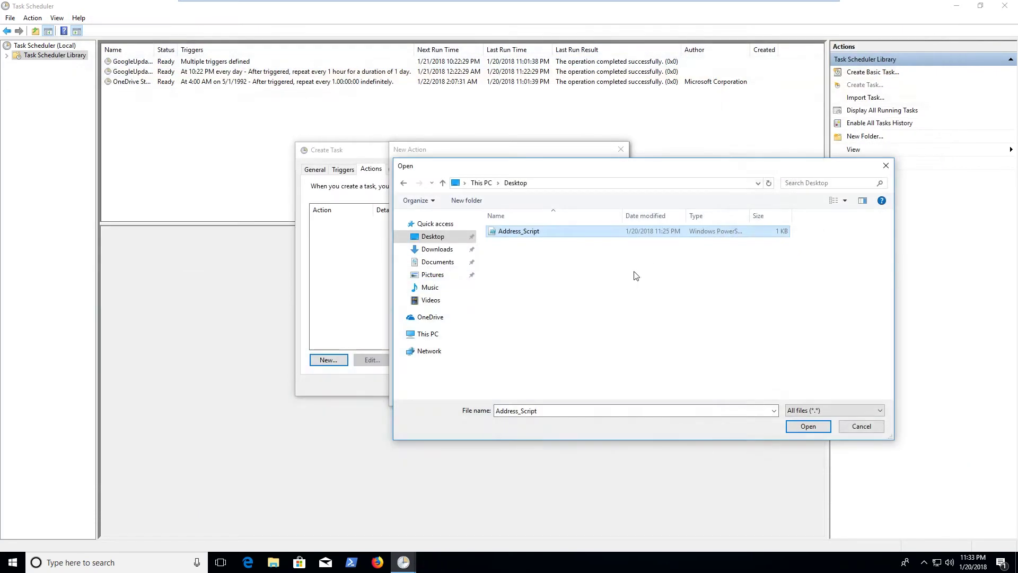
Make the action run 'powershell' with the Address_Script.ps1 path and accept the arguments prompt
{"action": "left_click", "coordinate": [808, 426]}
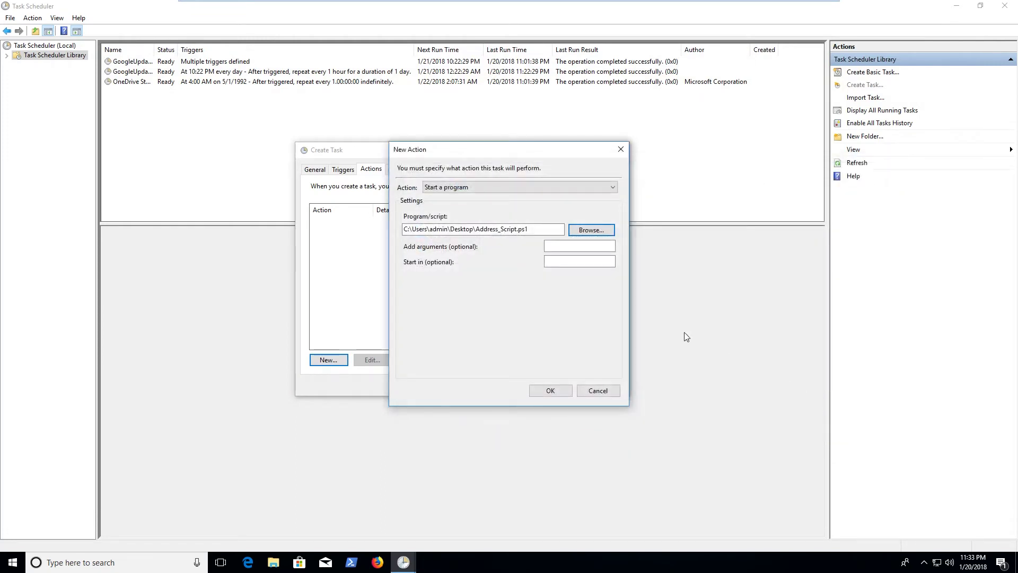
{"action": "key", "text": "shift+Tab"}
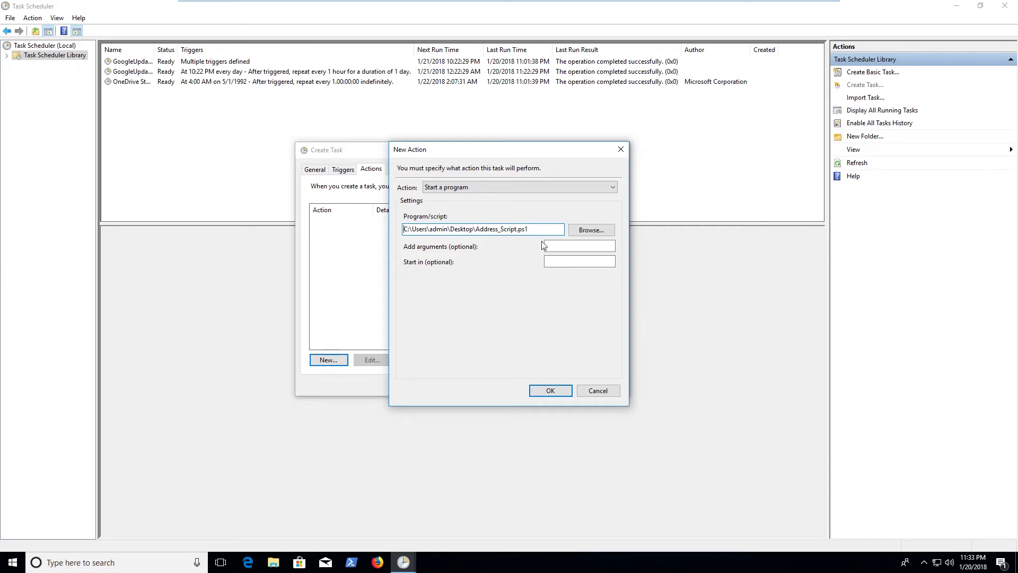
{"action": "type", "text": "powers"}
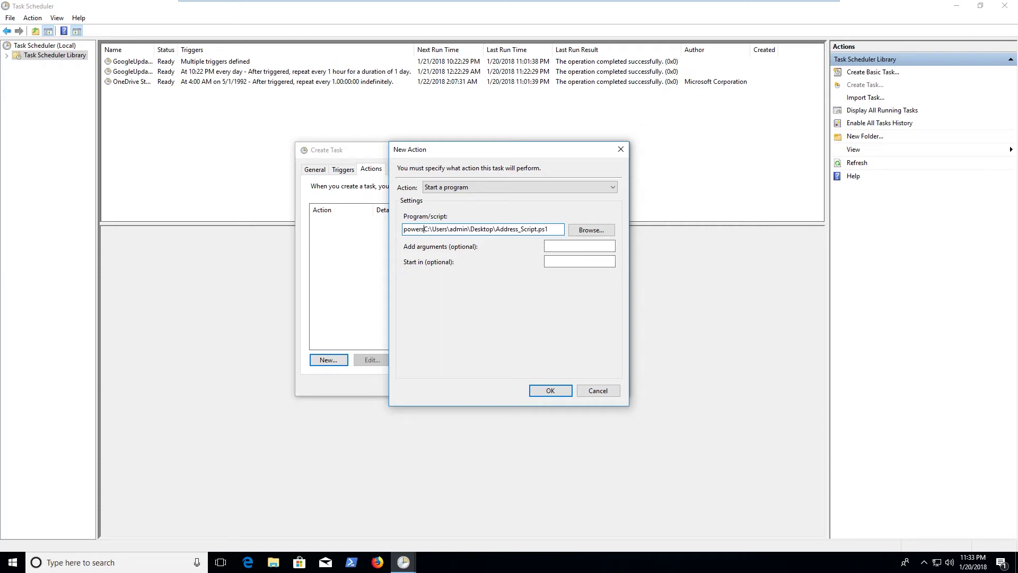
{"action": "type", "text": "hell"}
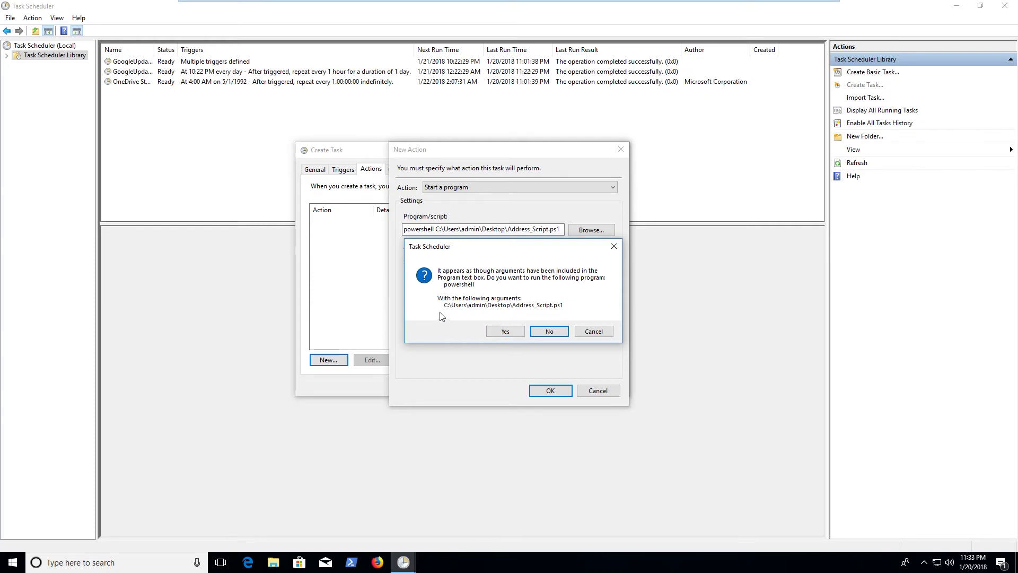
{"action": "left_click", "coordinate": [518, 334]}
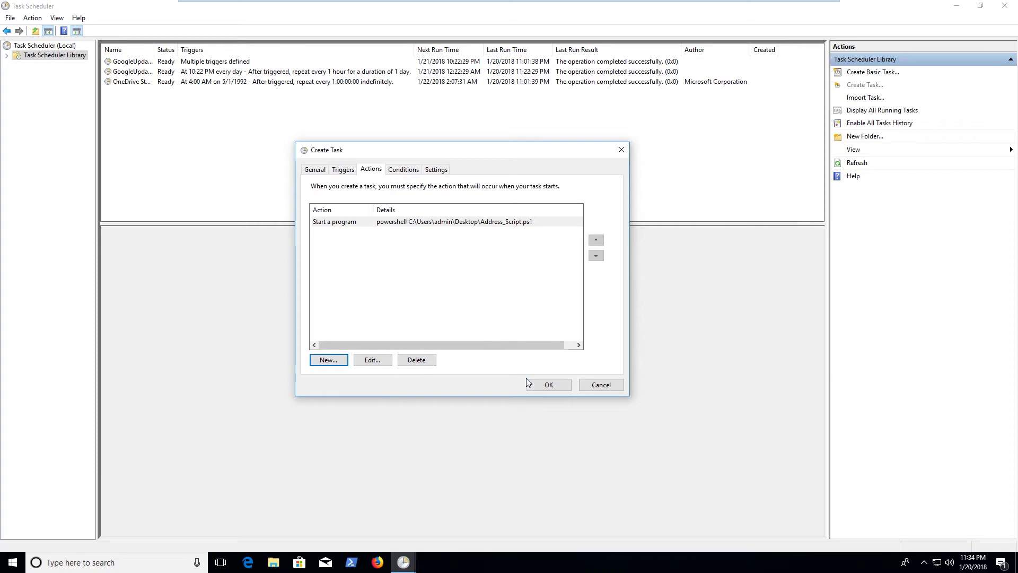
Save the Get-Address task and restore Task Scheduler to a smaller window showing it listed
{"action": "left_click", "coordinate": [549, 384]}
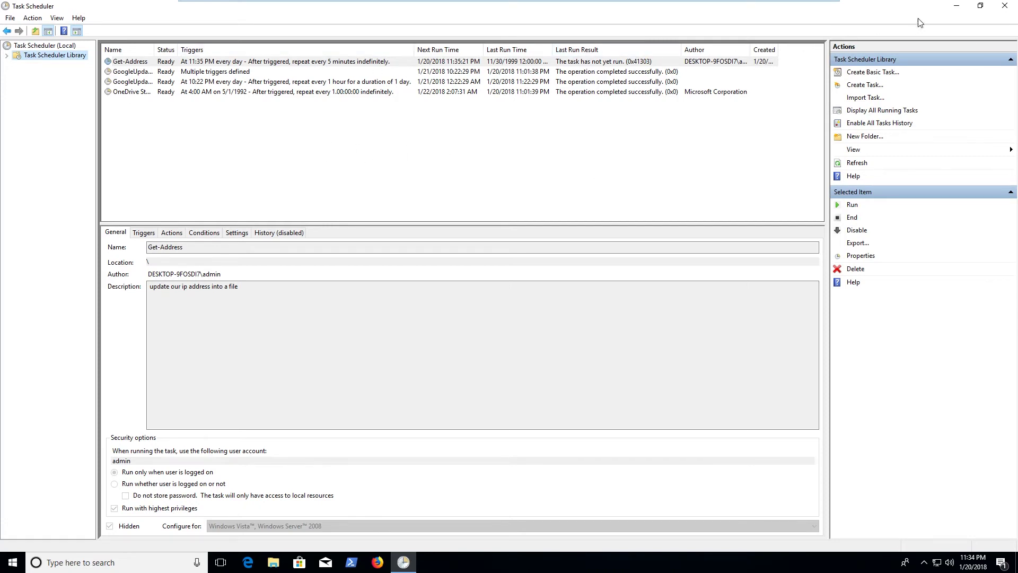
{"action": "left_click", "coordinate": [956, 5]}
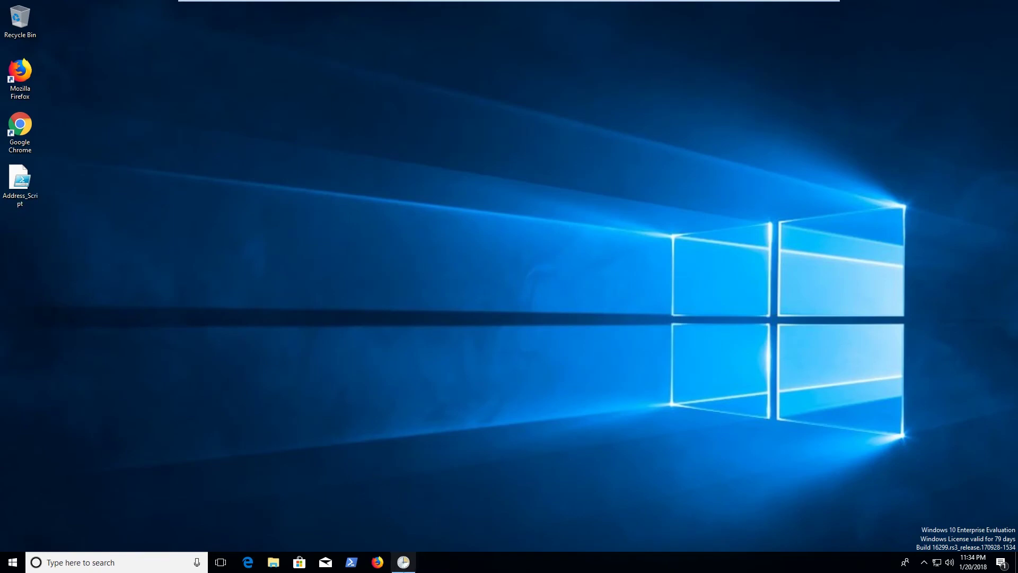
{"action": "left_click", "coordinate": [403, 561]}
{"action": "left_click_drag", "start_coordinate": [454, 19], "coordinate": [581, 81]}
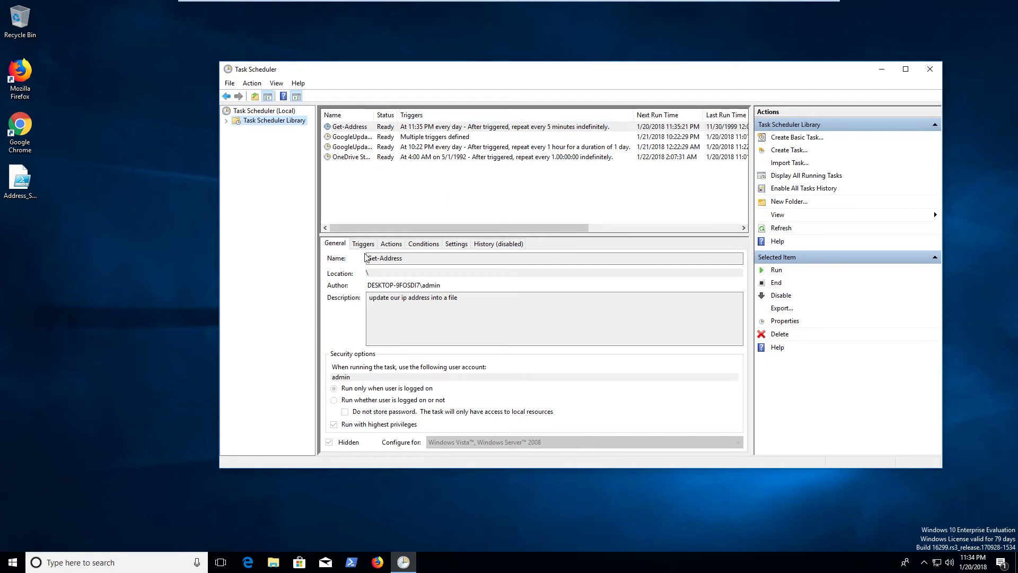
{"action": "left_click", "coordinate": [427, 187]}
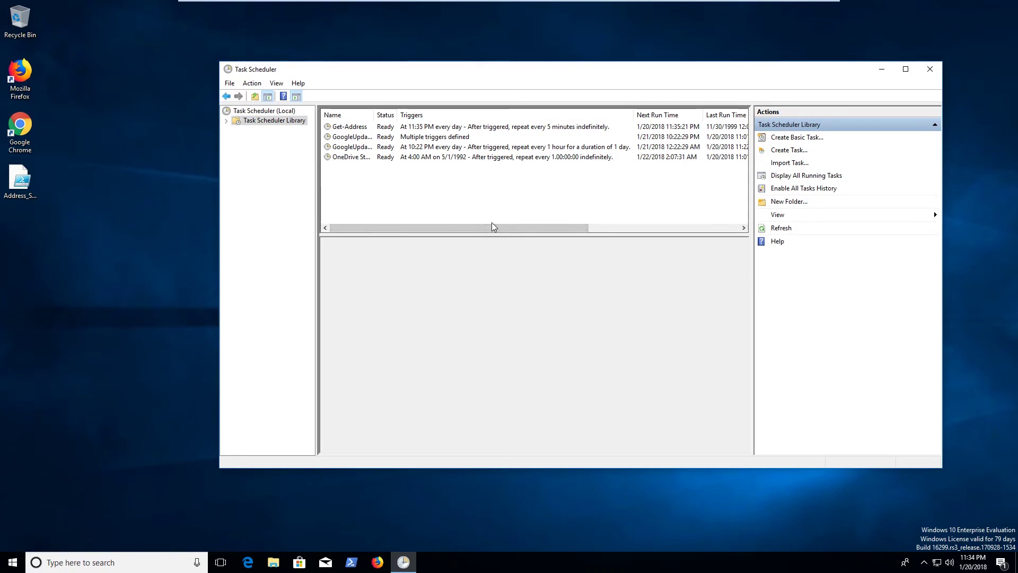
Launch Control Panel, search for 'event', and open Event Viewer through View event logs
{"action": "key", "text": "super+r"}
{"action": "type", "text": "control"}
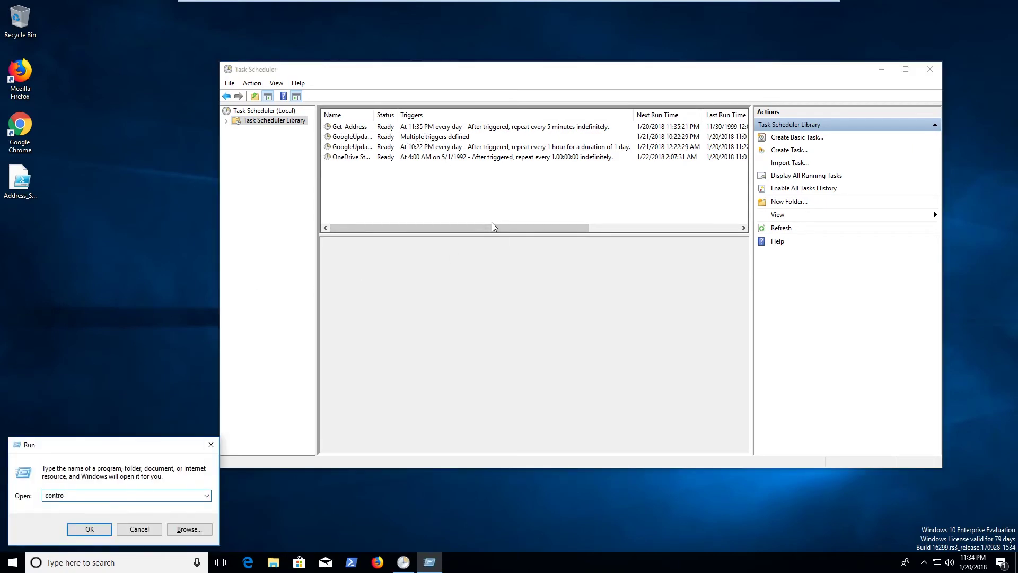
{"action": "key", "text": "Return"}
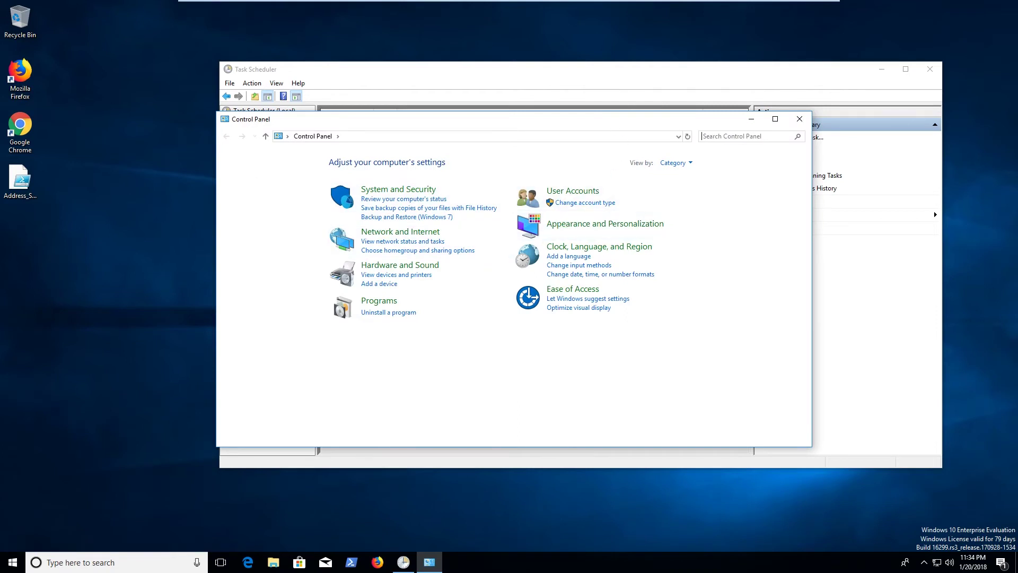
{"action": "left_click", "coordinate": [819, 174]}
{"action": "type", "text": "eve"}
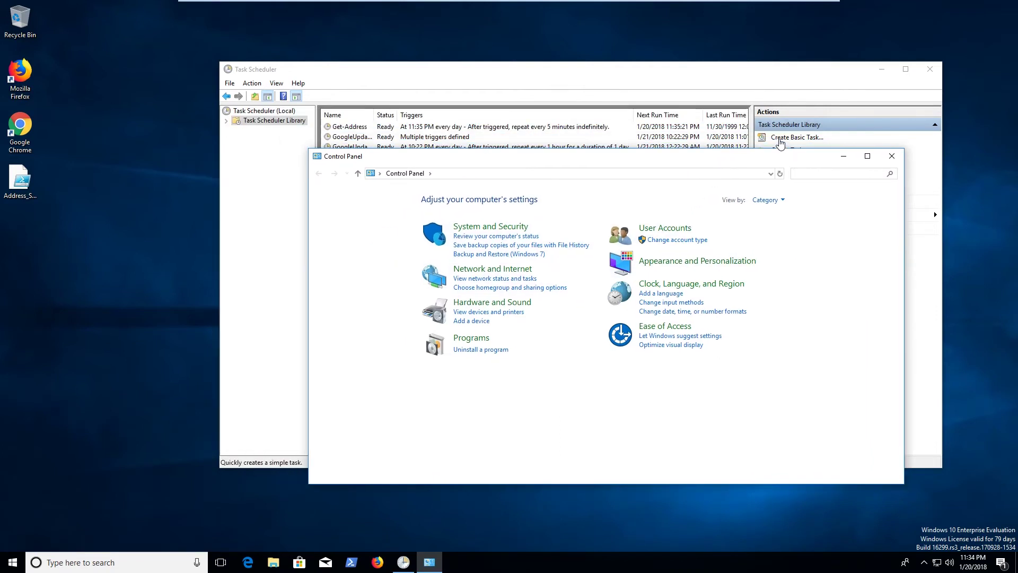
{"action": "type", "text": "nt"}
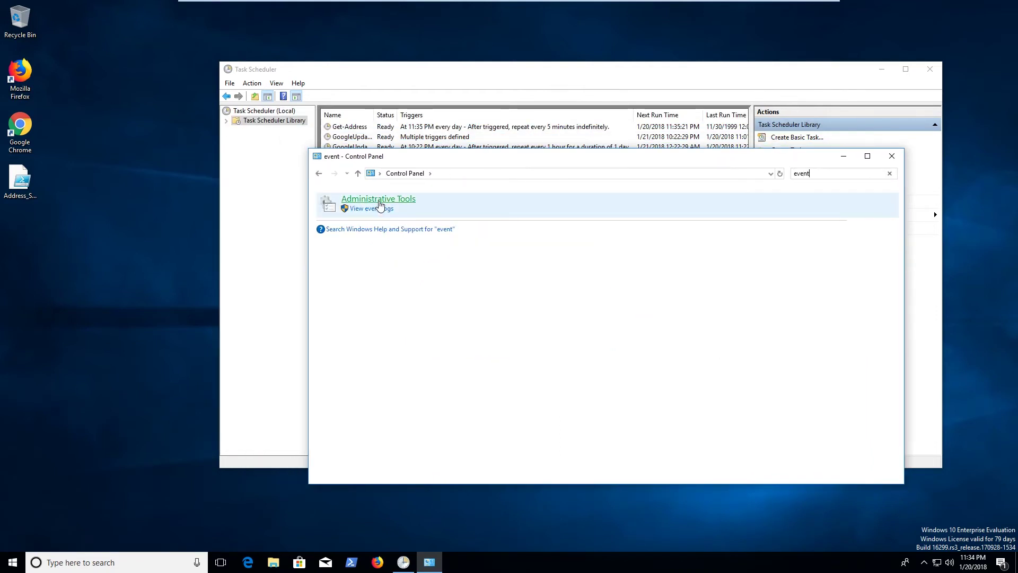
{"action": "left_click", "coordinate": [380, 209]}
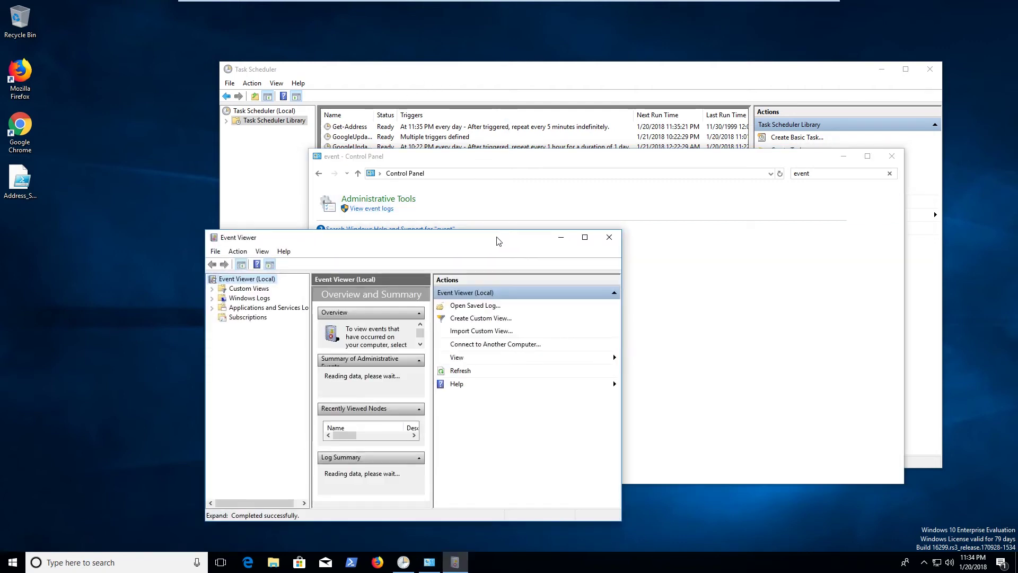
Close Control Panel, then move and enlarge the Event Viewer window
{"action": "left_click", "coordinate": [890, 157]}
{"action": "left_click_drag", "start_coordinate": [502, 195], "coordinate": [524, 134]}
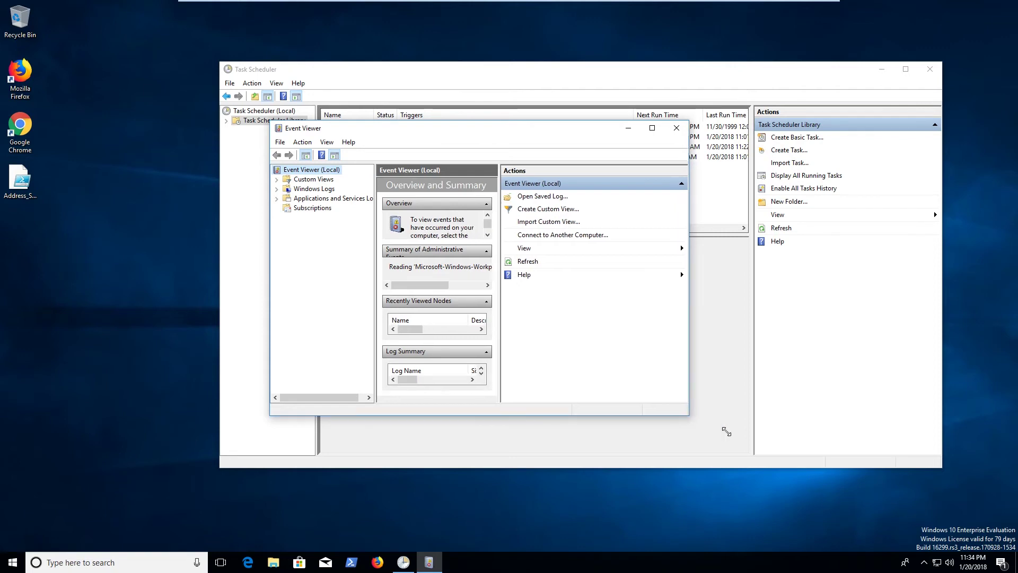
{"action": "left_click_drag", "start_coordinate": [682, 413], "coordinate": [912, 527]}
{"action": "left_click_drag", "start_coordinate": [504, 132], "coordinate": [365, 118]}
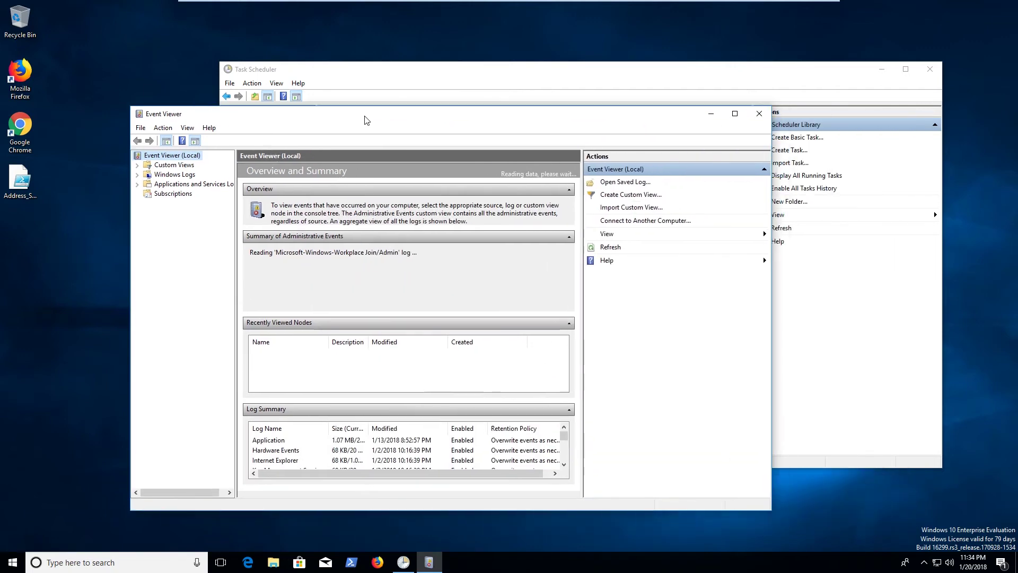
{"action": "left_click_drag", "start_coordinate": [773, 512], "coordinate": [908, 517]}
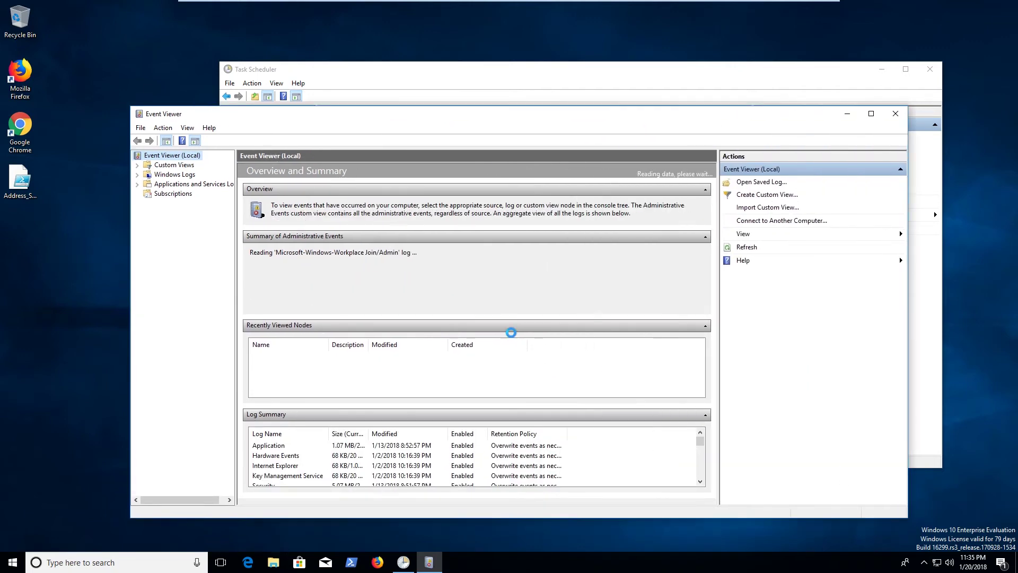
Expand Custom Views, Windows Logs and Applications and Services Logs, and view the empty Internet Explorer log
{"action": "left_click", "coordinate": [138, 165]}
{"action": "left_click", "coordinate": [137, 184]}
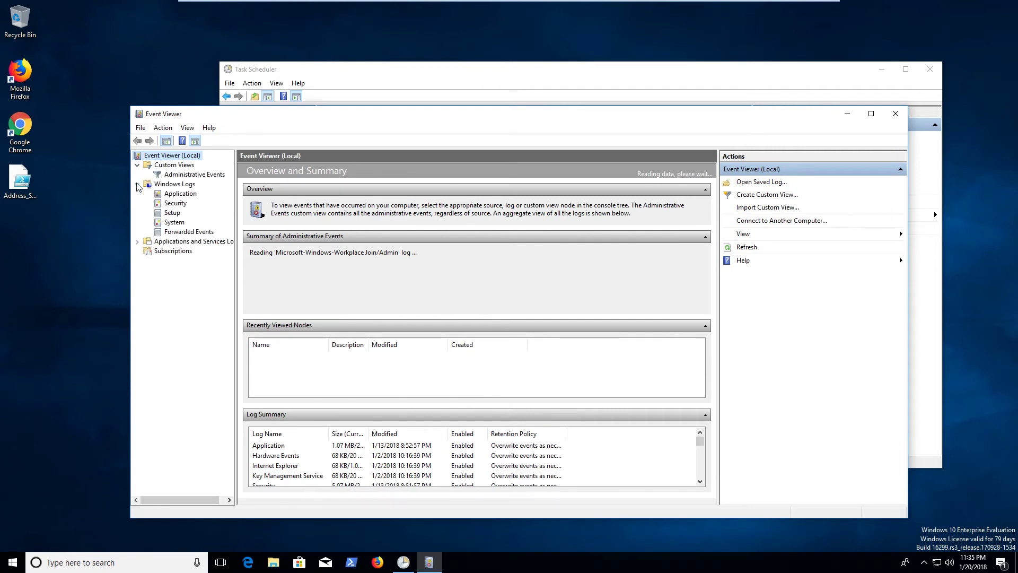
{"action": "left_click", "coordinate": [138, 242]}
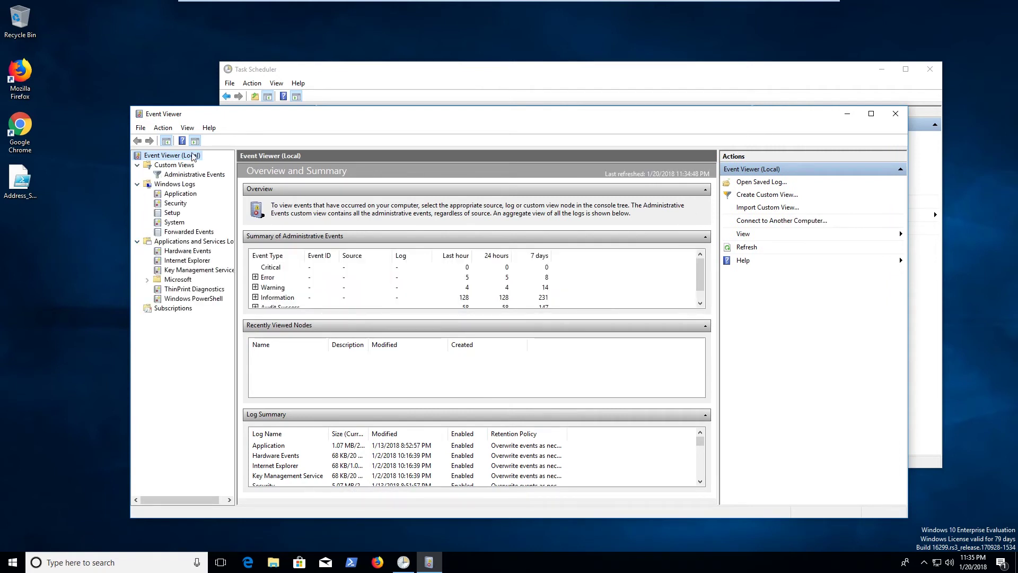
{"action": "left_click", "coordinate": [188, 251]}
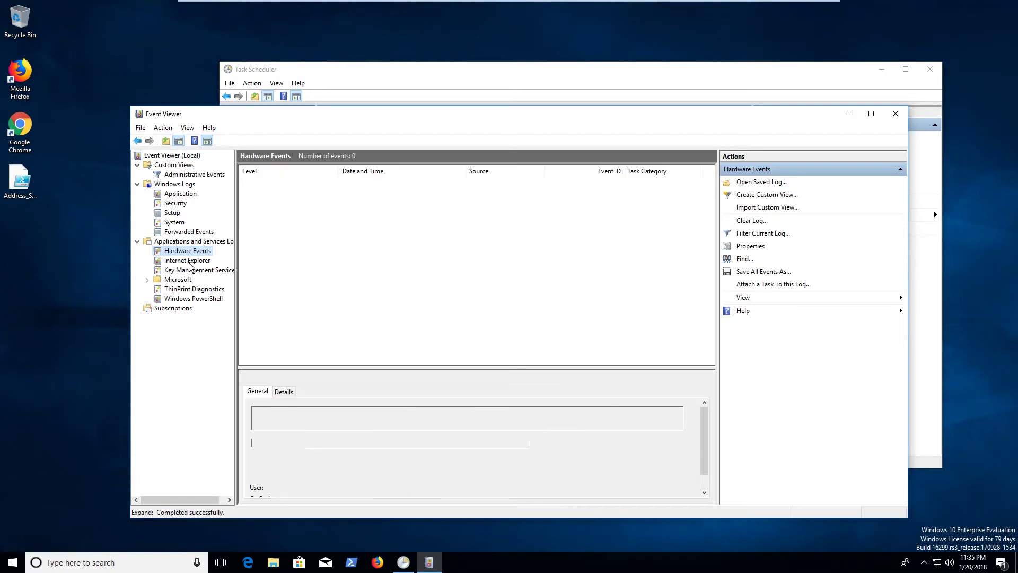
{"action": "left_click", "coordinate": [189, 260]}
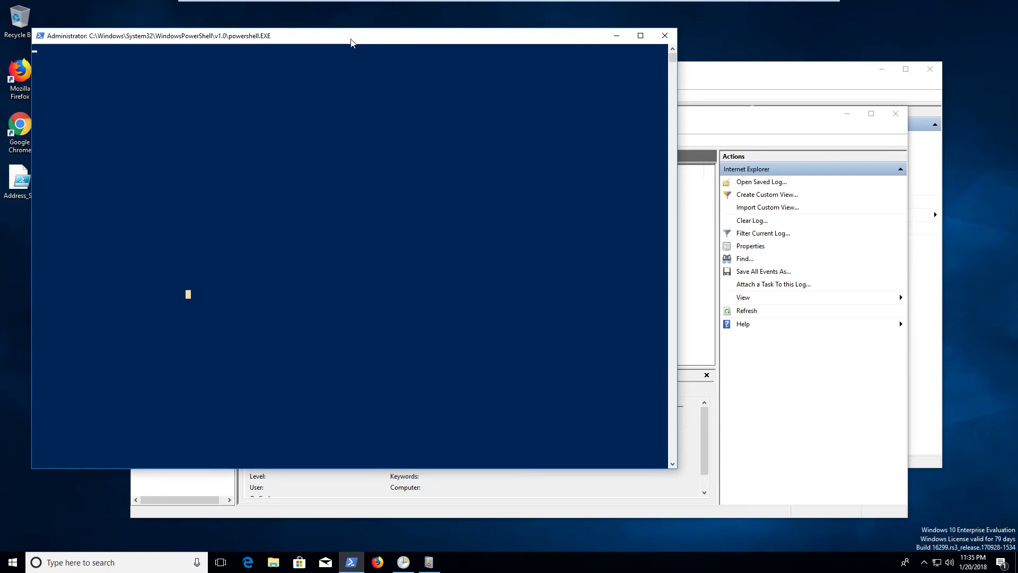
{"action": "left_click_drag", "start_coordinate": [349, 41], "coordinate": [509, 83]}
{"action": "left_click_drag", "start_coordinate": [378, 78], "coordinate": [242, 53]}
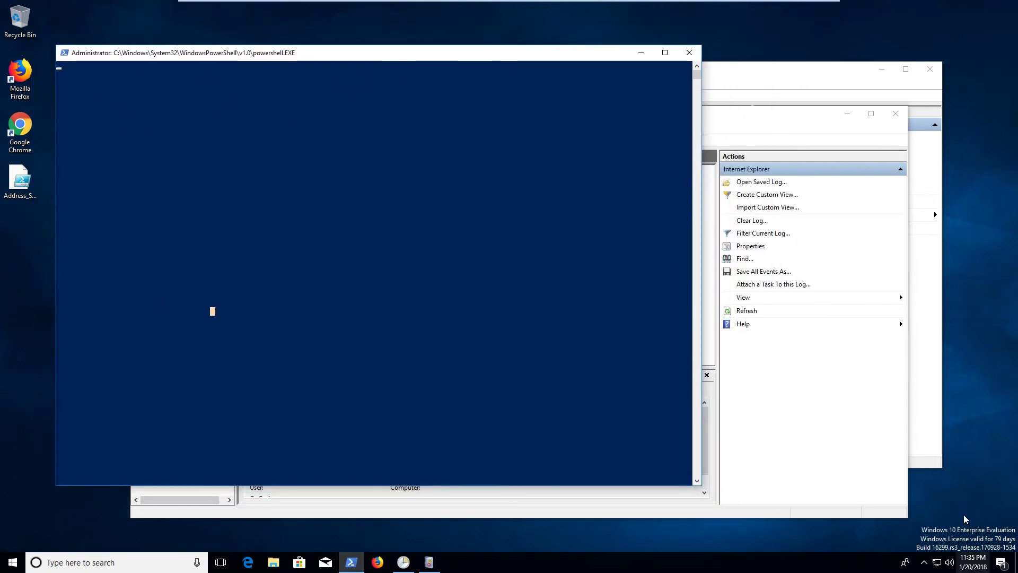
{"action": "left_click", "coordinate": [783, 112]}
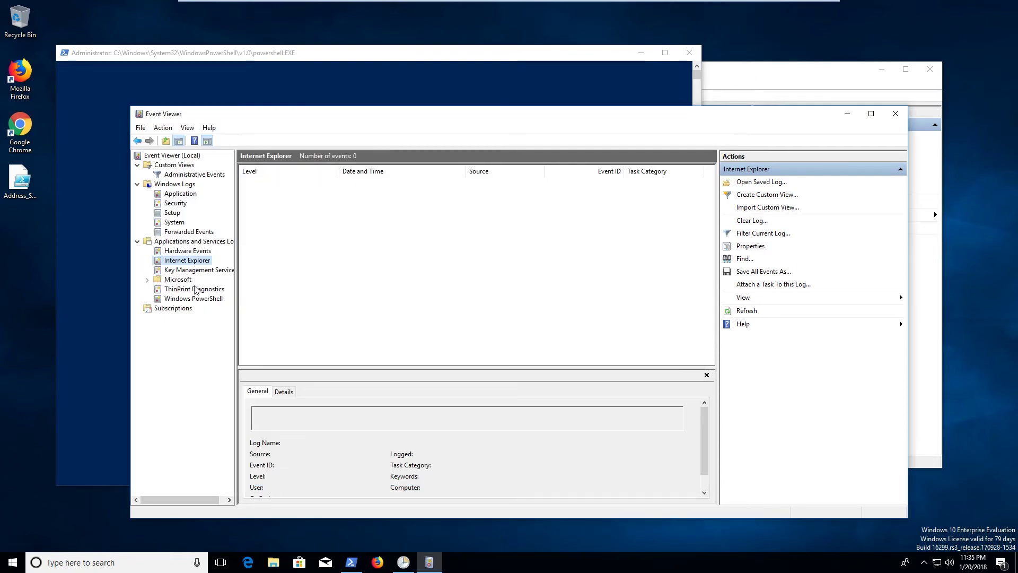
Switch from Hardware Events to the System log, then to Security, and browse several logon events
{"action": "left_click", "coordinate": [196, 251]}
{"action": "left_click", "coordinate": [180, 223]}
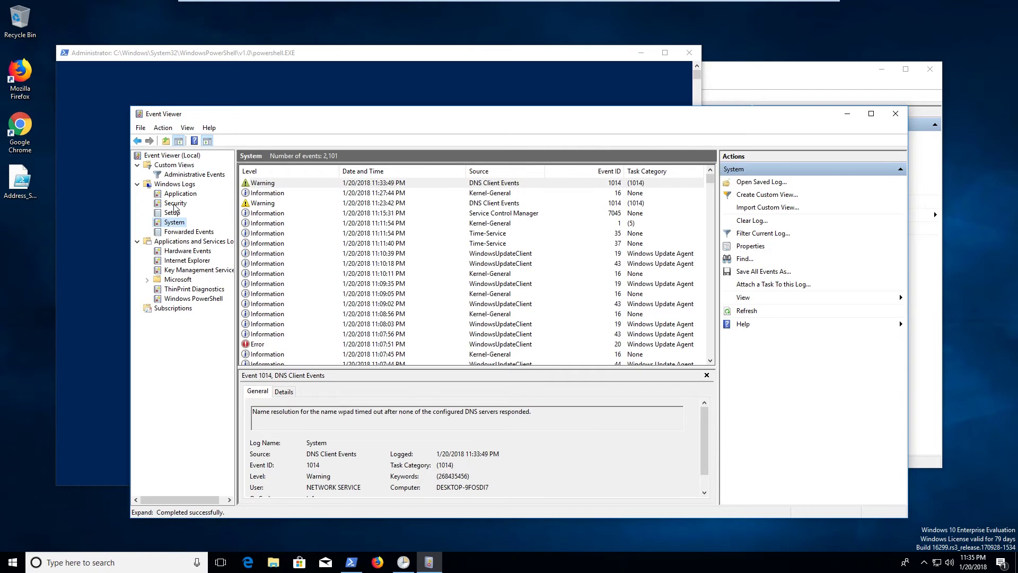
{"action": "left_click", "coordinate": [174, 205]}
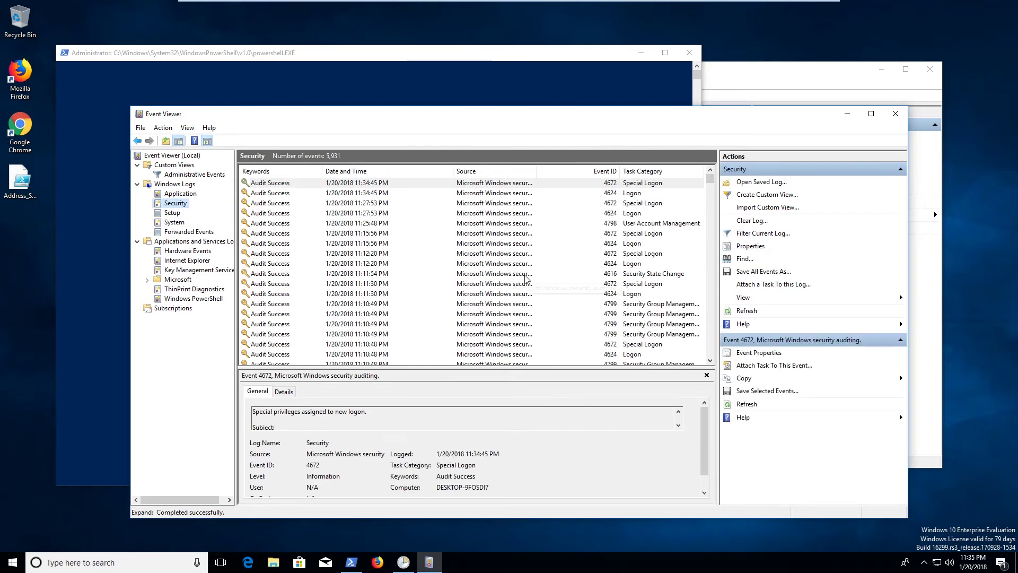
{"action": "left_click", "coordinate": [660, 193]}
{"action": "left_click", "coordinate": [640, 244]}
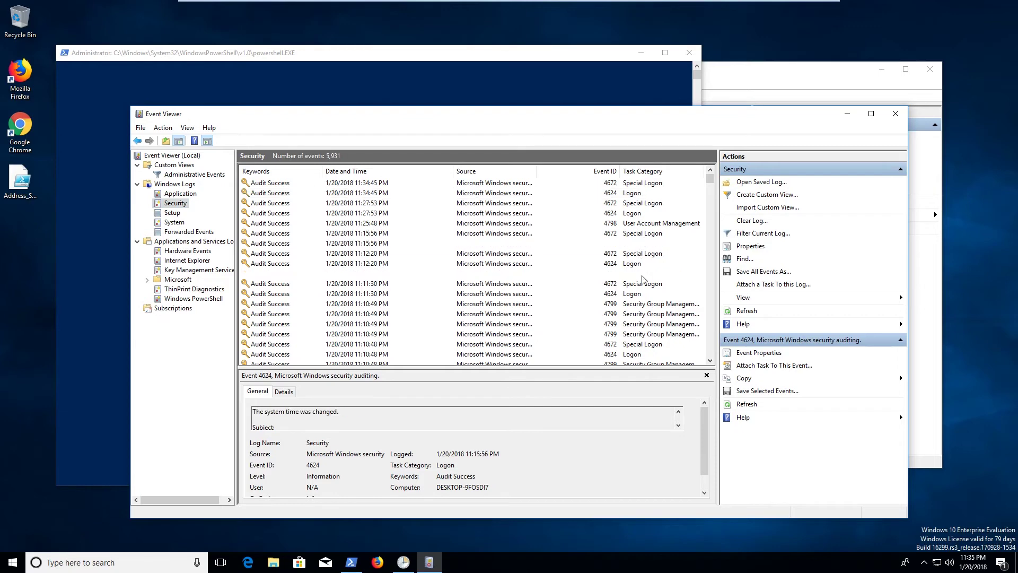
{"action": "left_click", "coordinate": [632, 316]}
{"action": "scroll", "coordinate": [633, 316], "scroll_direction": "down", "scroll_amount": 10}
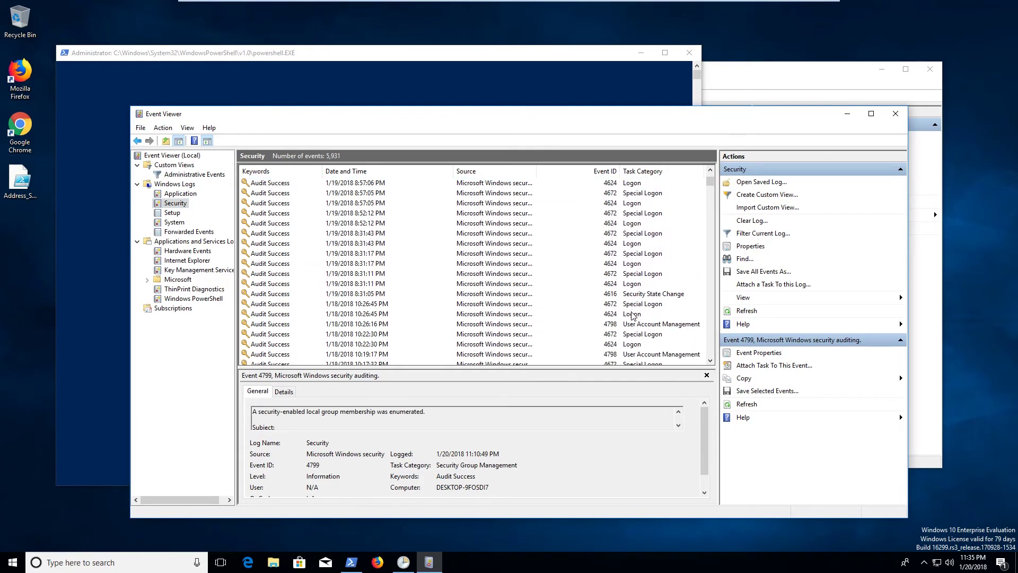
{"action": "scroll", "coordinate": [633, 316], "scroll_direction": "up", "scroll_amount": 10}
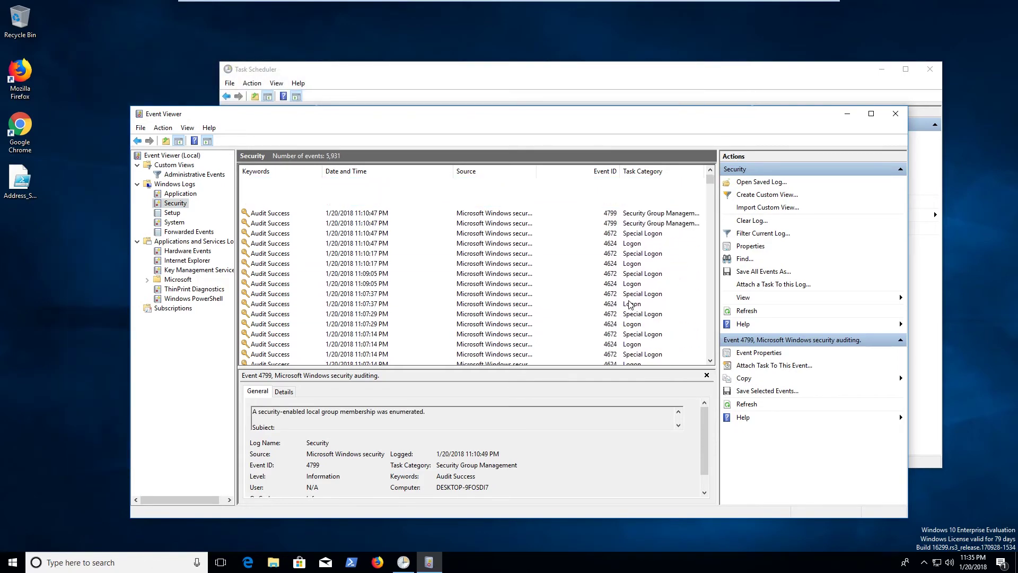
{"action": "scroll", "coordinate": [414, 245], "scroll_direction": "up", "scroll_amount": 4}
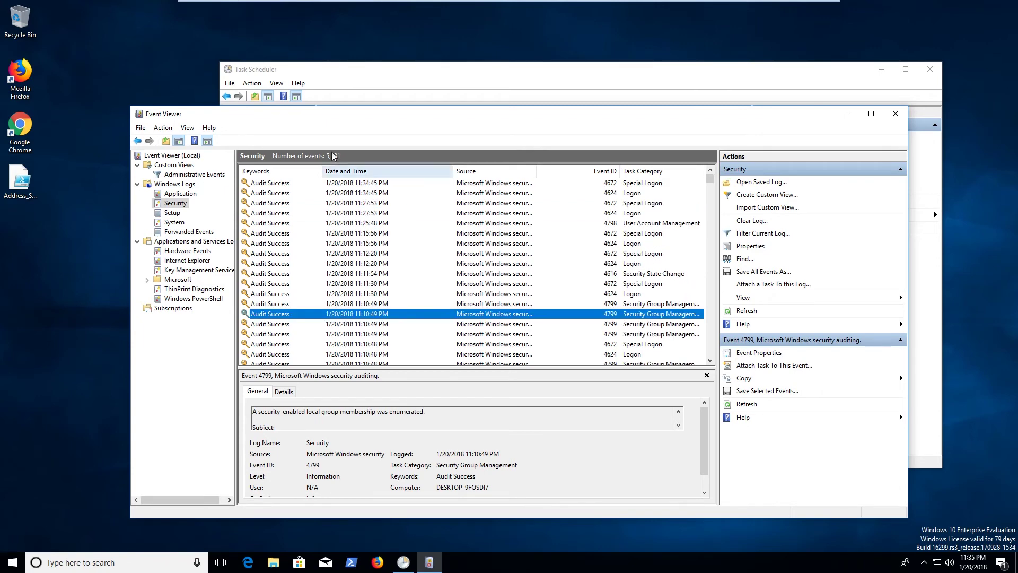
View the newest 4672 Special Logon event and shift Event Viewer to reveal Task Scheduler
{"action": "left_click_drag", "start_coordinate": [334, 119], "coordinate": [306, 103]}
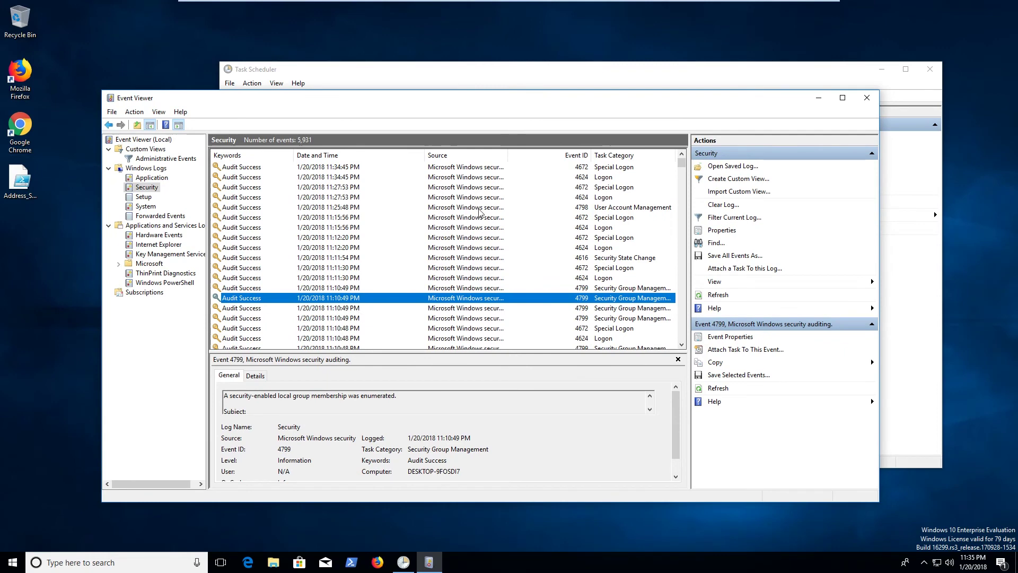
{"action": "mouse_move", "coordinate": [683, 166]}
{"action": "left_mouse_down"}
{"action": "mouse_move", "coordinate": [683, 334]}
{"action": "mouse_move", "coordinate": [682, 160]}
{"action": "left_mouse_up"}
{"action": "left_click", "coordinate": [356, 168]}
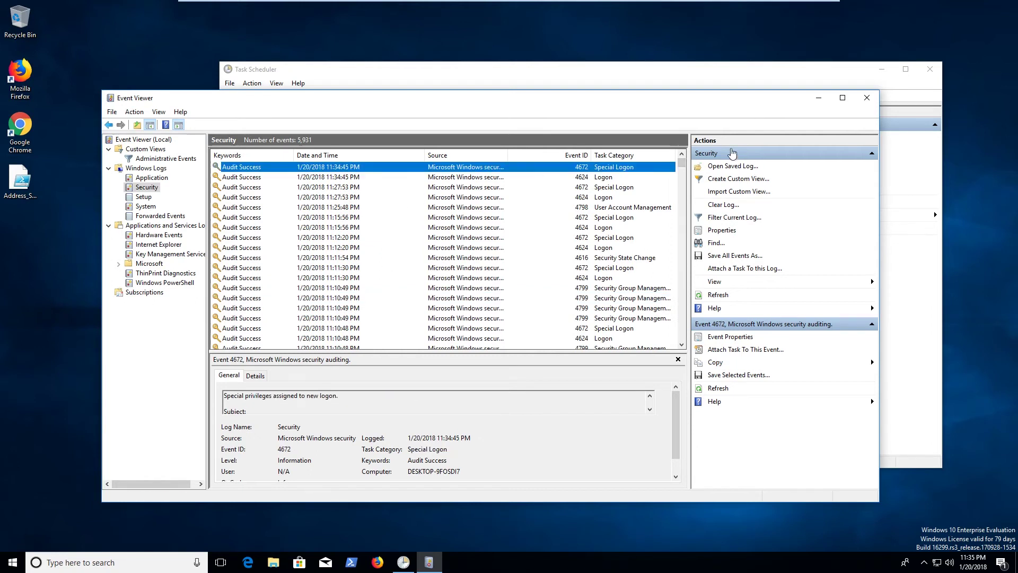
{"action": "left_click", "coordinate": [77, 284]}
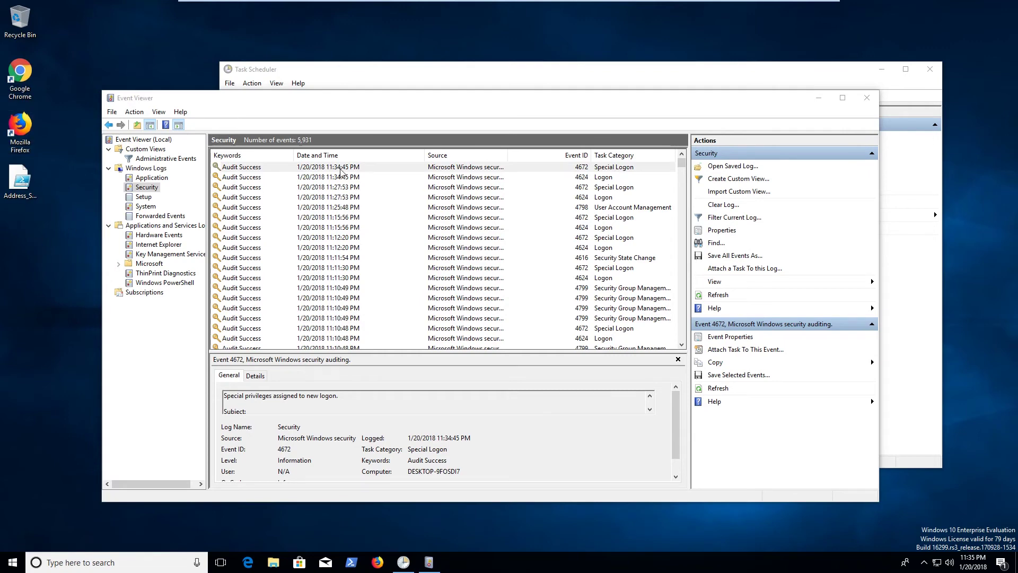
{"action": "left_click_drag", "start_coordinate": [511, 101], "coordinate": [558, 265]}
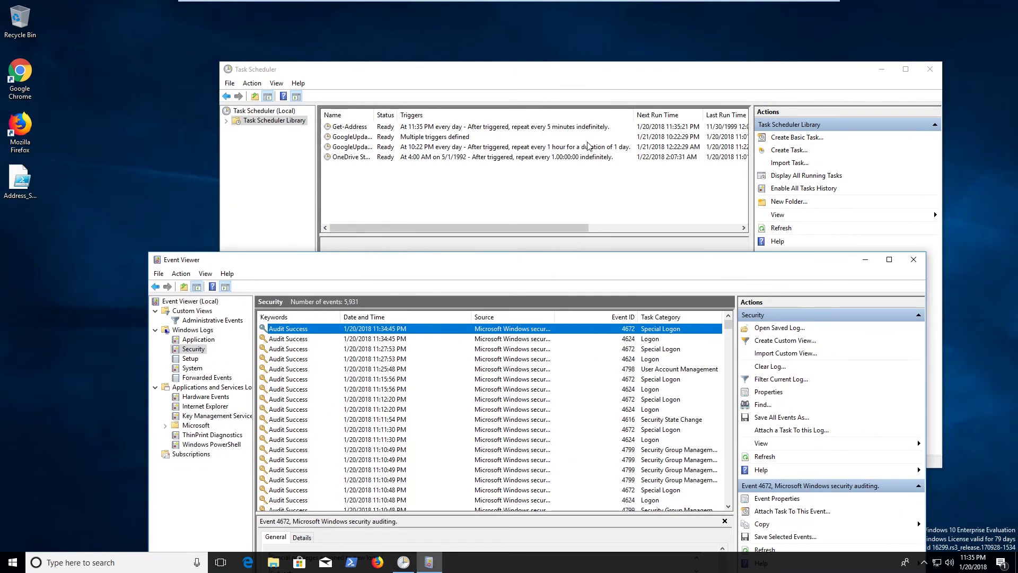
Select Get-Address and check its Last Run Result and next run time of 11:35:21 PM
{"action": "left_click", "coordinate": [589, 128]}
{"action": "left_click_drag", "start_coordinate": [567, 228], "coordinate": [707, 233]}
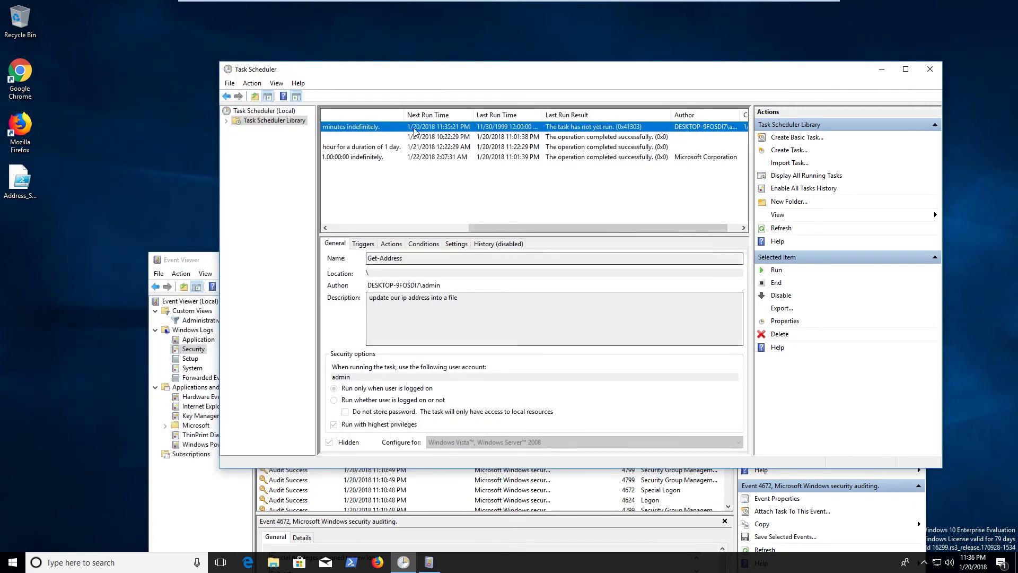
{"action": "right_click", "coordinate": [418, 132]}
{"action": "left_click", "coordinate": [465, 139]}
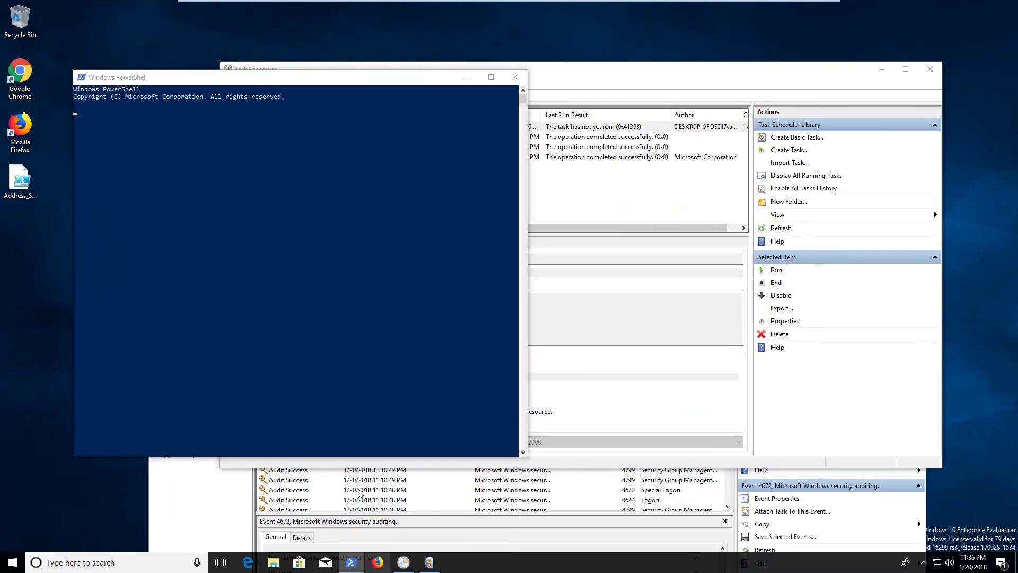
Run Address_Script.ps1 in PowerShell, which fails because running scripts is disabled
{"action": "left_click_drag", "start_coordinate": [286, 84], "coordinate": [369, 78]}
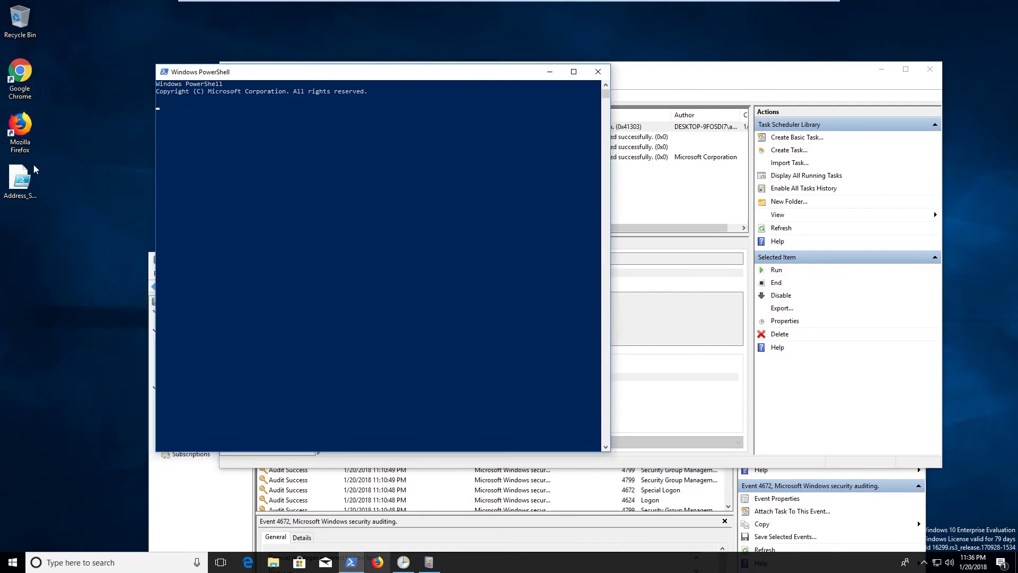
{"action": "left_click_drag", "start_coordinate": [20, 180], "coordinate": [315, 207]}
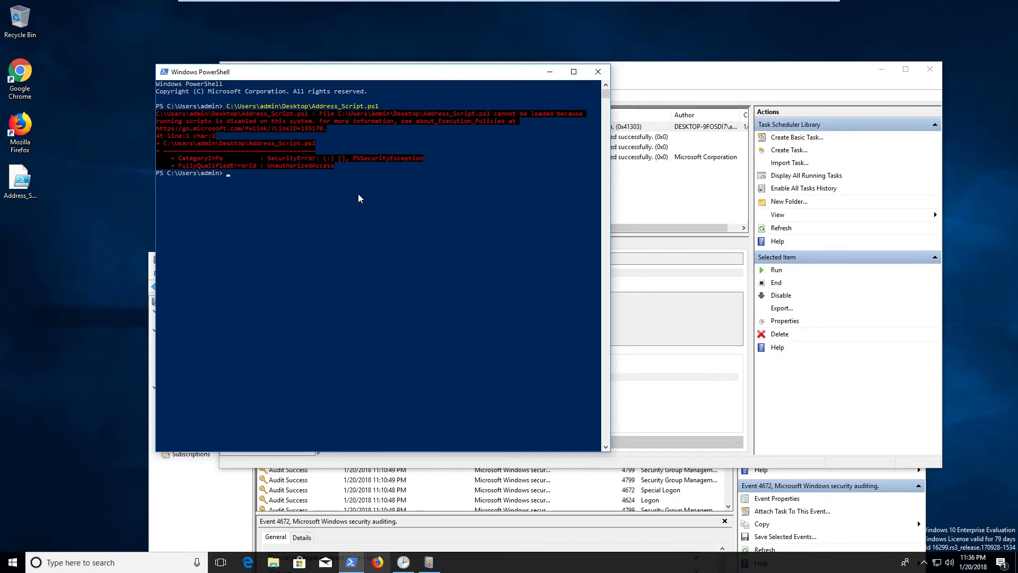
{"action": "left_click", "coordinate": [345, 564]}
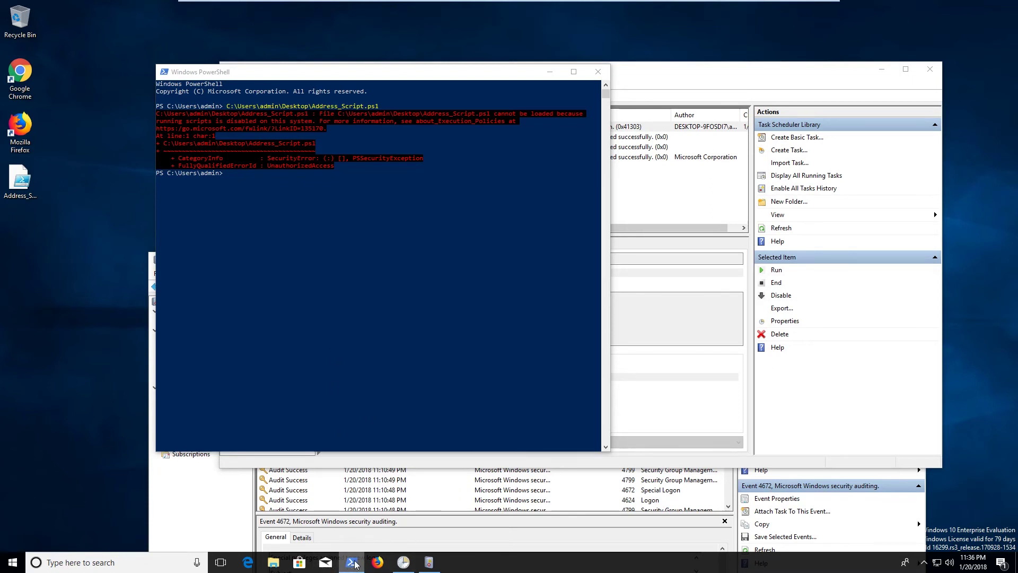
{"action": "mouse_move", "coordinate": [360, 566]}
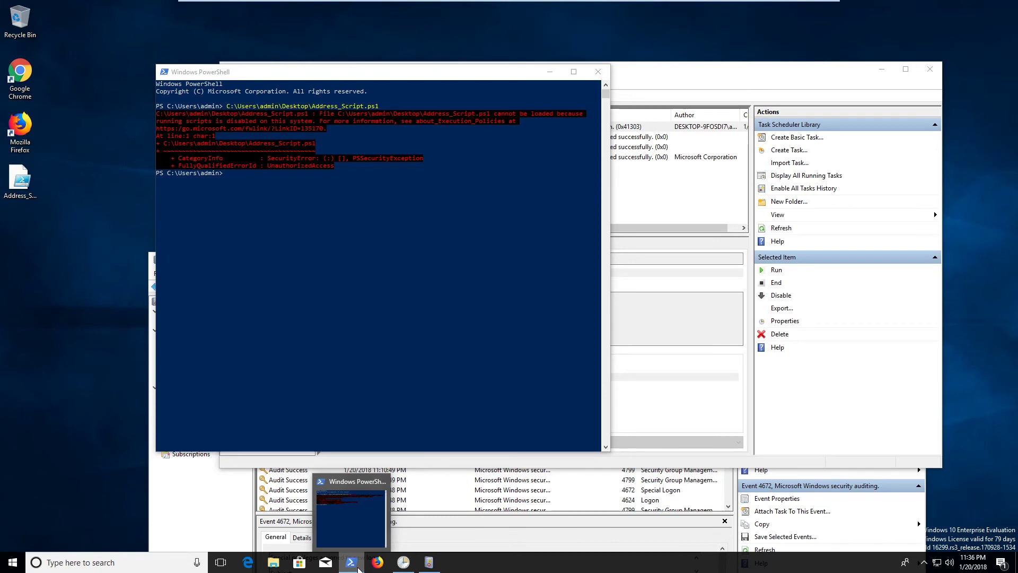
Close the PowerShell console and start a taskbar search
{"action": "left_click", "coordinate": [369, 500]}
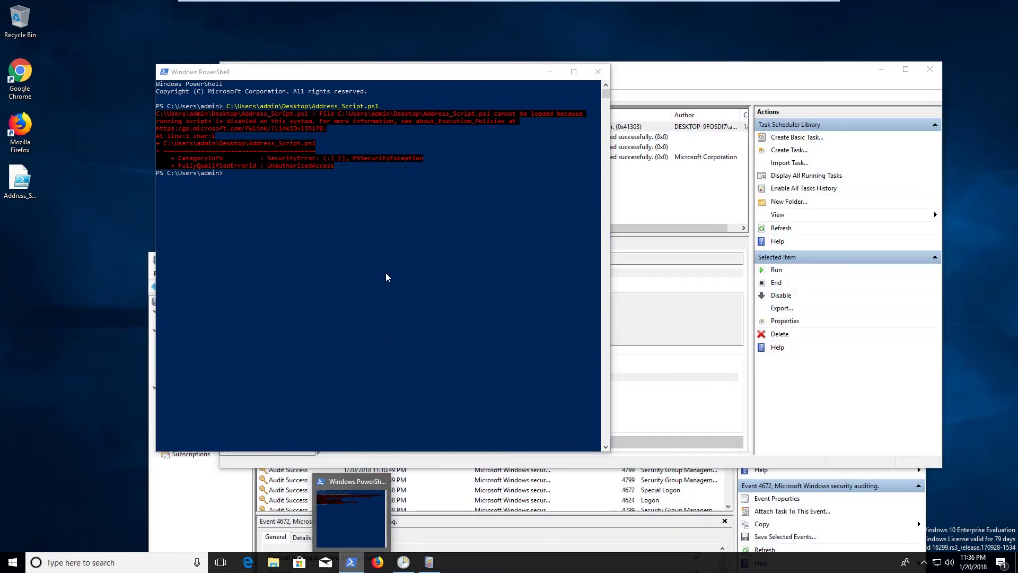
{"action": "left_click", "coordinate": [597, 72]}
{"action": "left_click", "coordinate": [342, 566]}
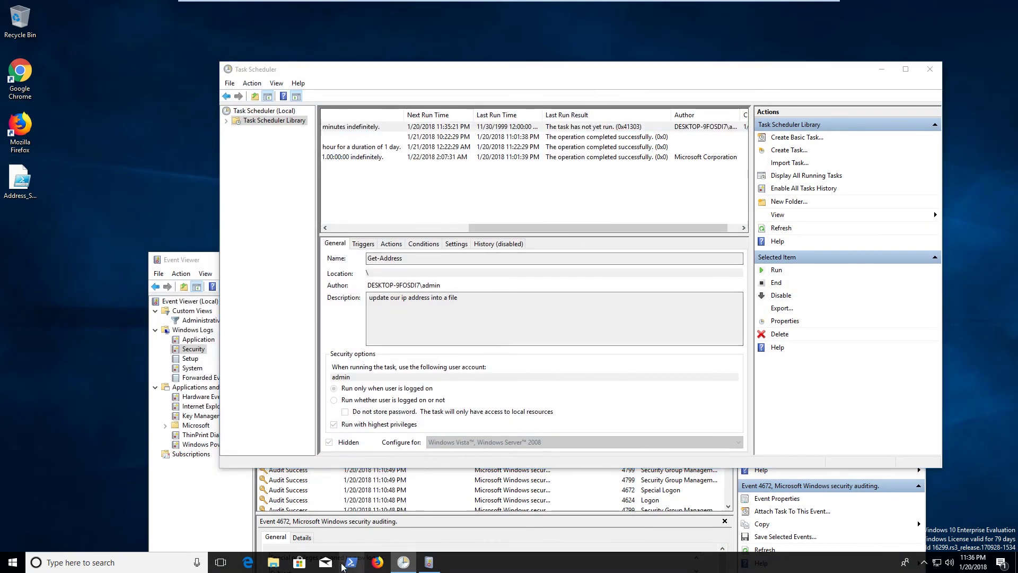
{"action": "left_click", "coordinate": [16, 568]}
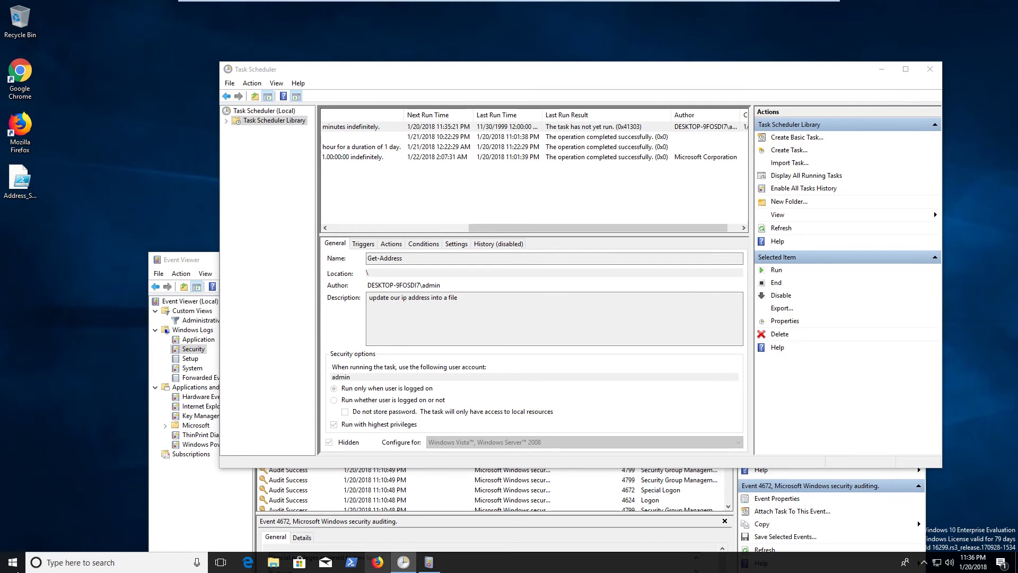
Launch Windows PowerShell as administrator and approve the elevation prompt
{"action": "type", "text": "powershell"}
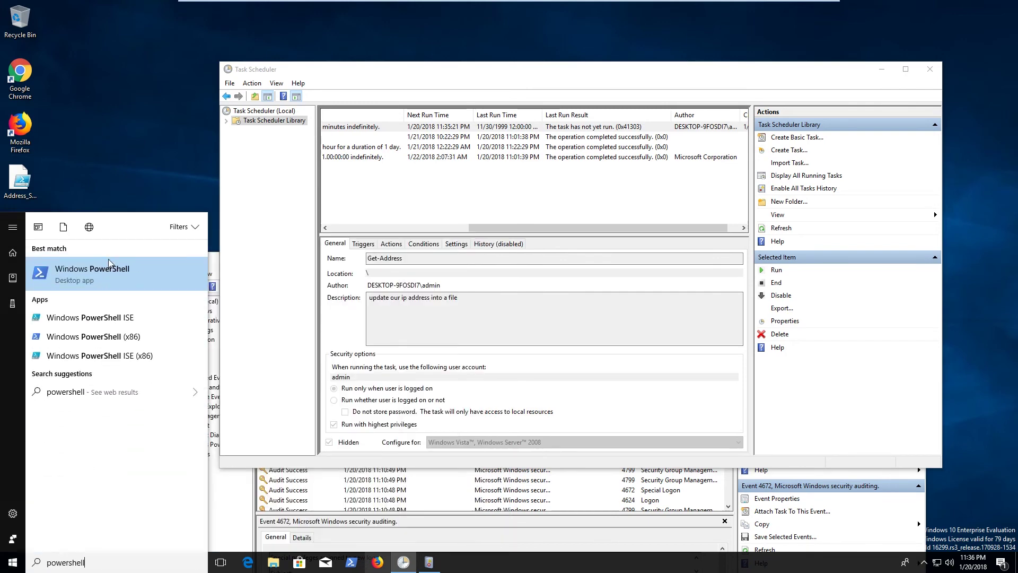
{"action": "right_click", "coordinate": [130, 278]}
{"action": "left_click", "coordinate": [130, 276]}
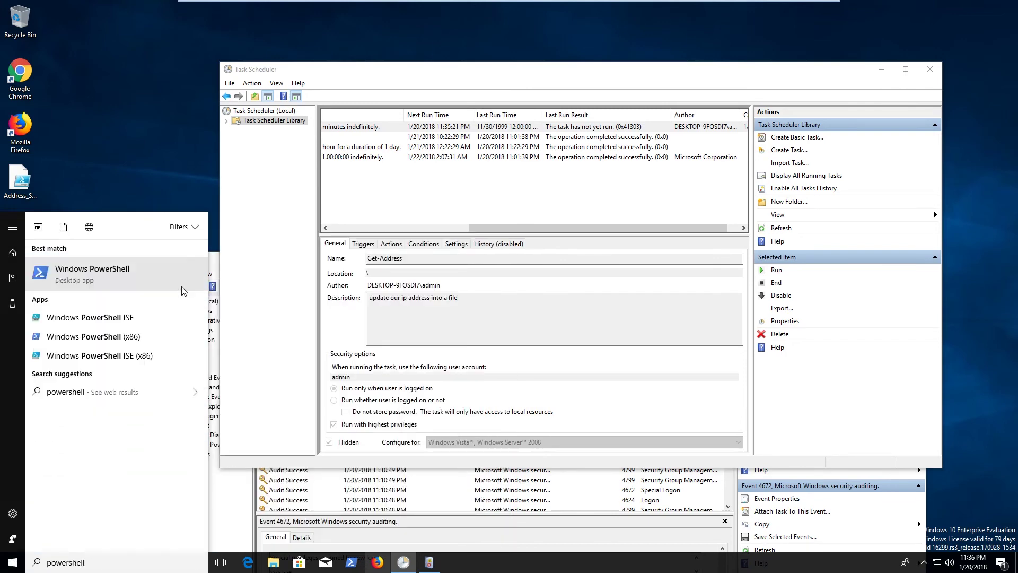
{"action": "left_click", "coordinate": [472, 349]}
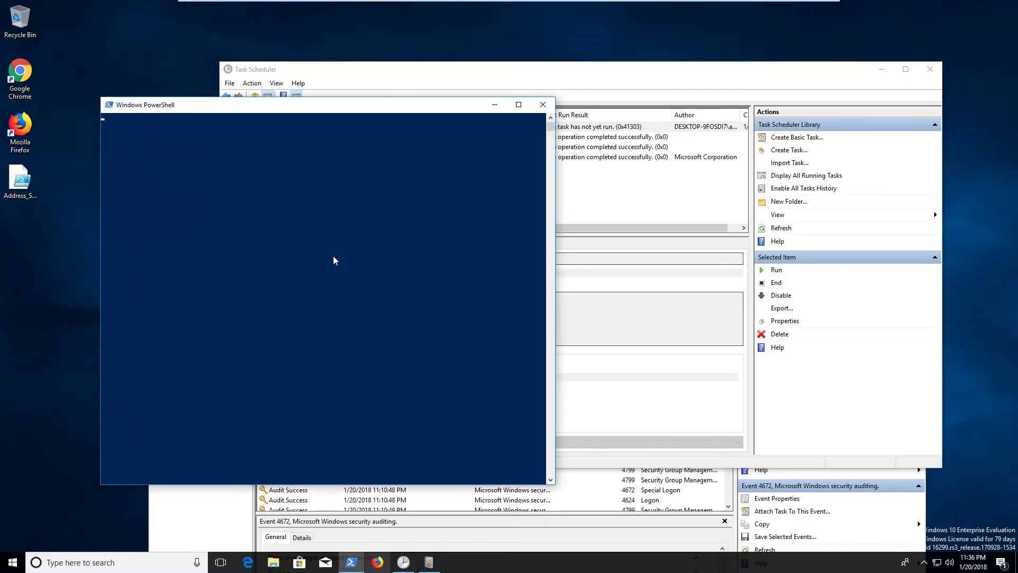
{"action": "left_click_drag", "start_coordinate": [296, 108], "coordinate": [496, 142]}
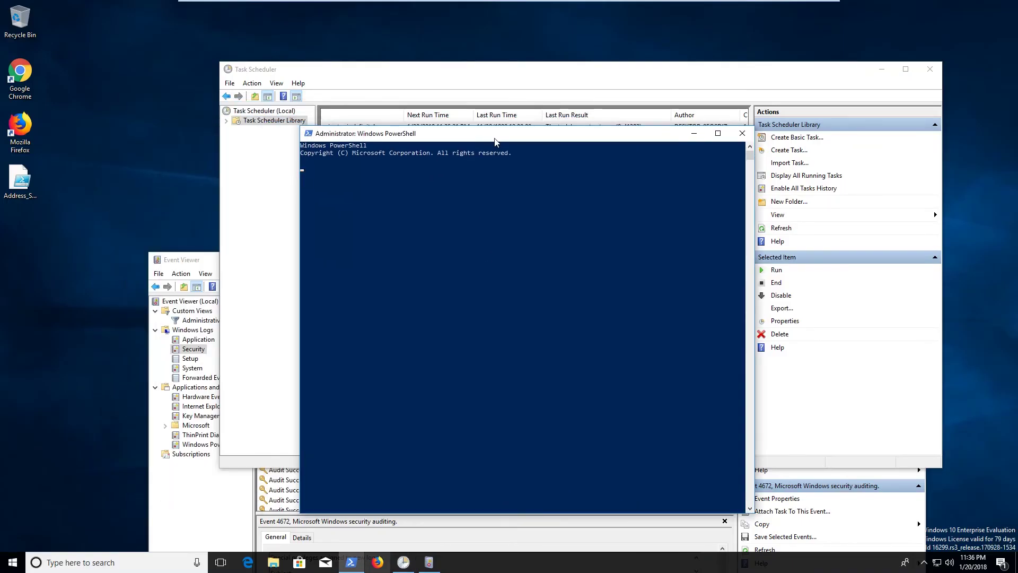
Run Get-ExecutionPolicy, which reports Restricted
{"action": "type", "text": "get-exec"}
{"action": "key", "text": "Tab"}
{"action": "key", "text": "Return"}
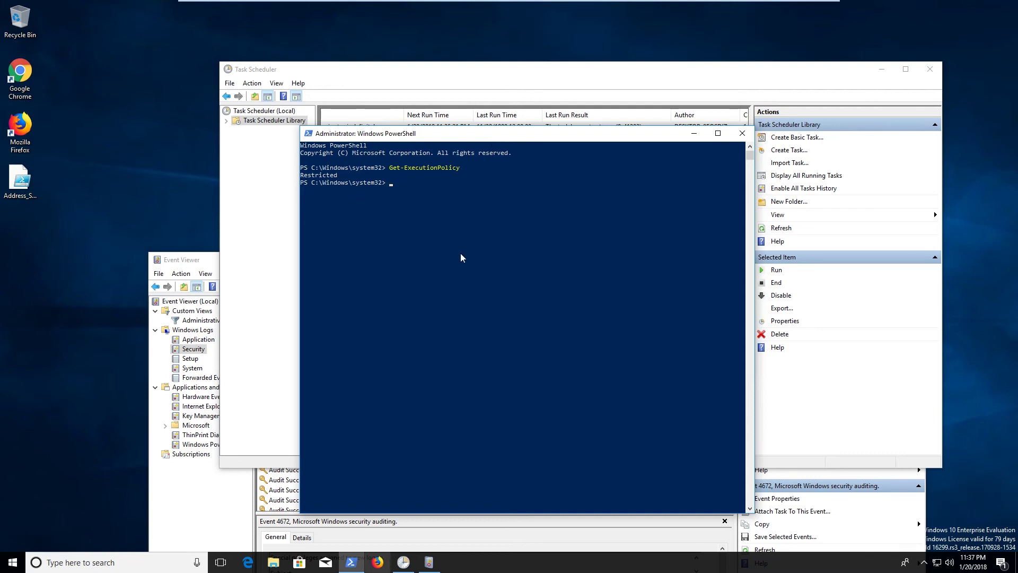
Run Set-ExecutionPolicy Unrestricted and confirm the change with y
{"action": "type", "text": "set"}
{"action": "key", "text": "BackSpace"}
{"action": "key", "text": "BackSpace"}
{"action": "type", "text": "et-exe"}
{"action": "key", "text": "Tab"}
{"action": "type", "text": "uns"}
{"action": "key", "text": "Tab"}
{"action": "key", "text": "Return"}
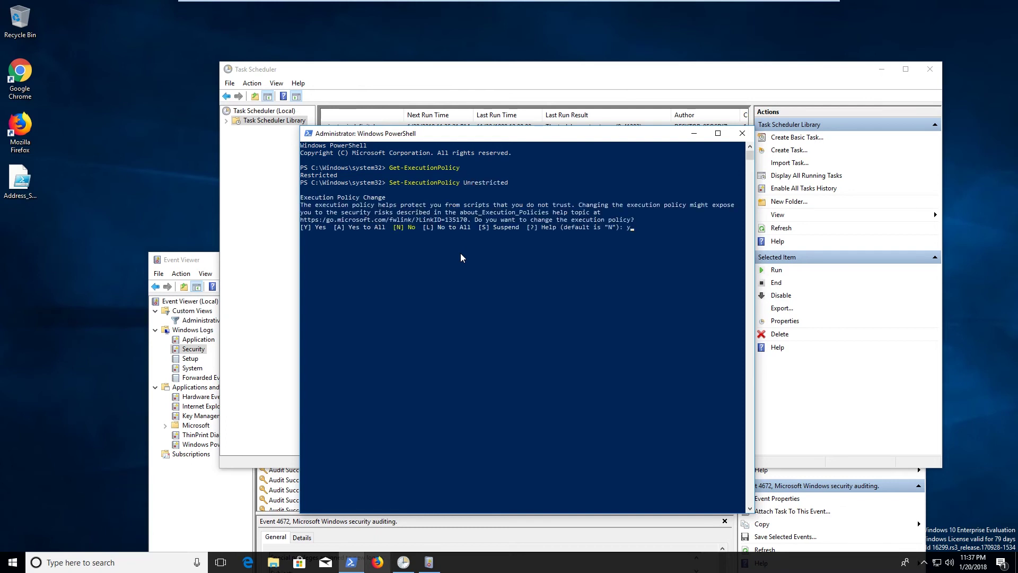
{"action": "type", "text": "y"}
{"action": "key", "text": "Return"}
Close PowerShell, run the Get-Address task, then end all its instances
{"action": "left_click", "coordinate": [743, 133]}
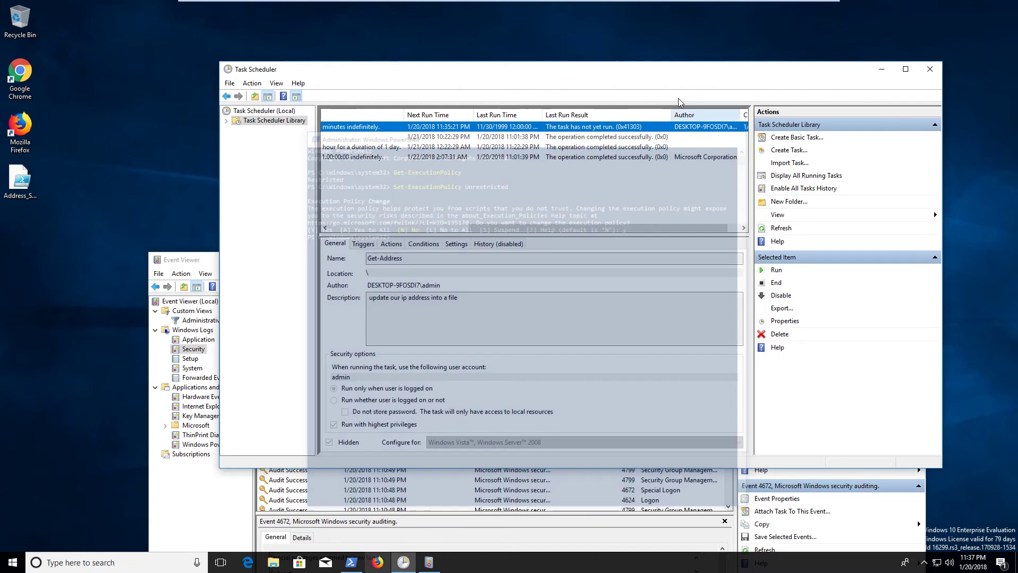
{"action": "right_click", "coordinate": [587, 127]}
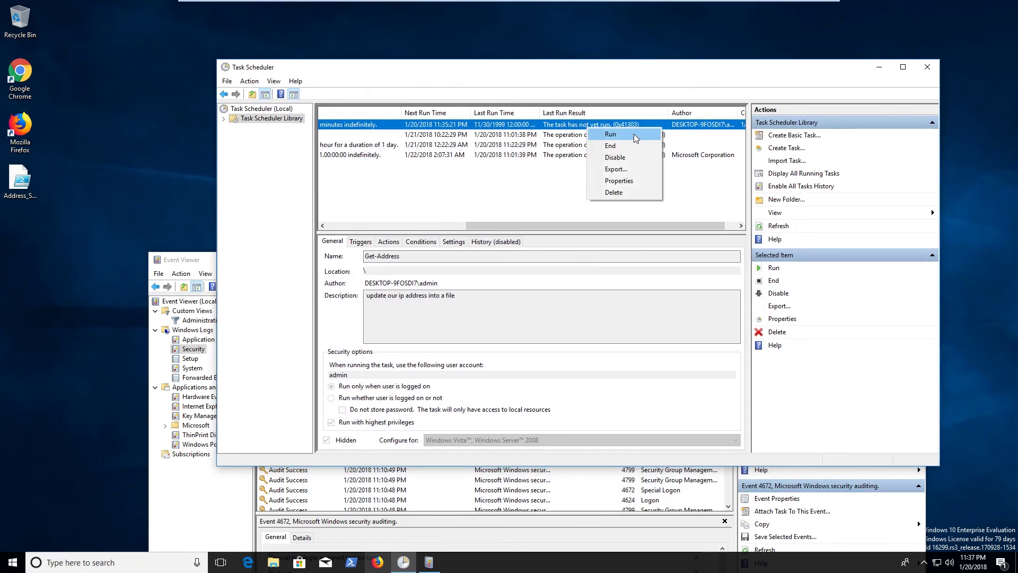
{"action": "left_click", "coordinate": [610, 133]}
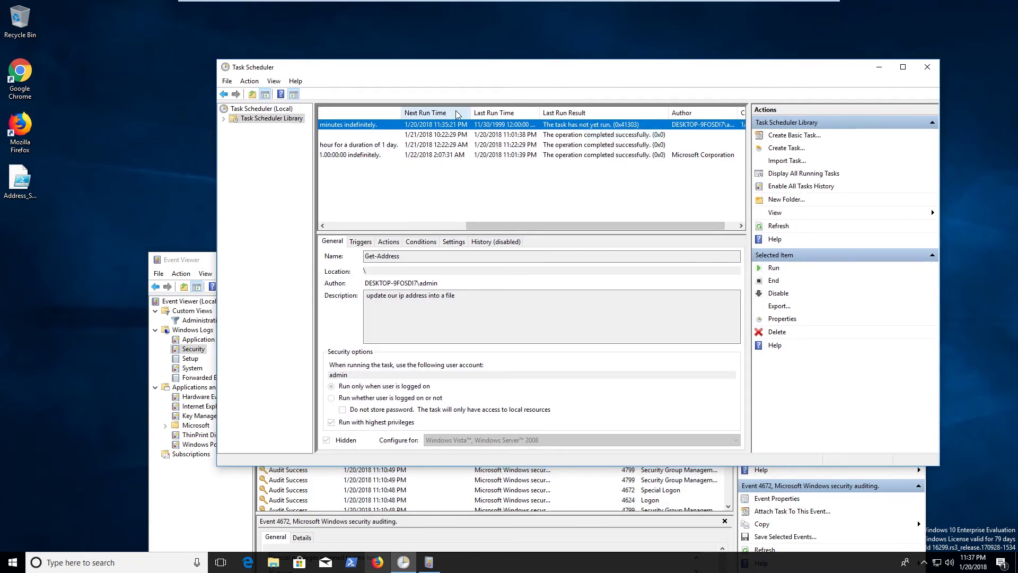
{"action": "right_click", "coordinate": [459, 128]}
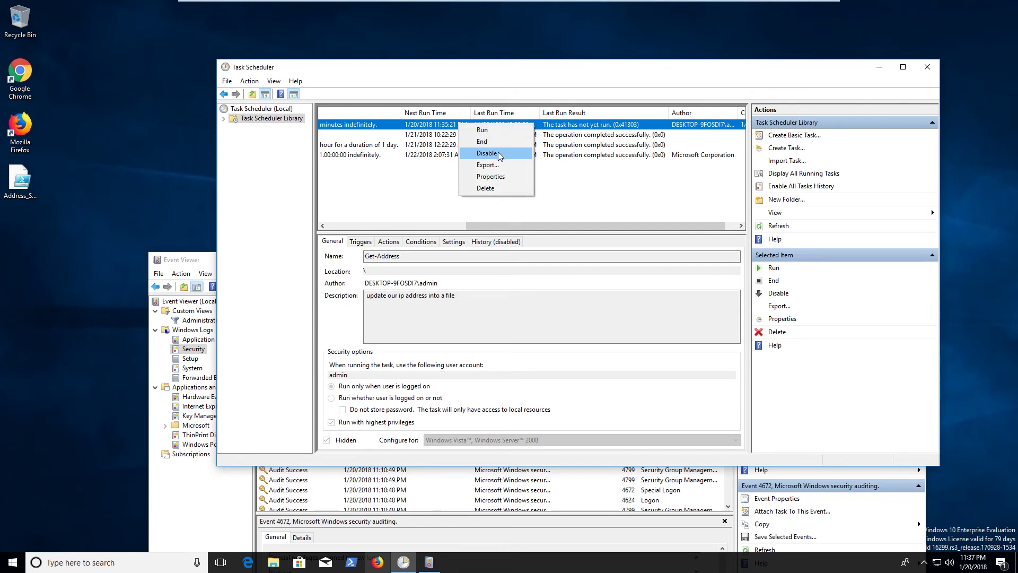
{"action": "left_click", "coordinate": [500, 142]}
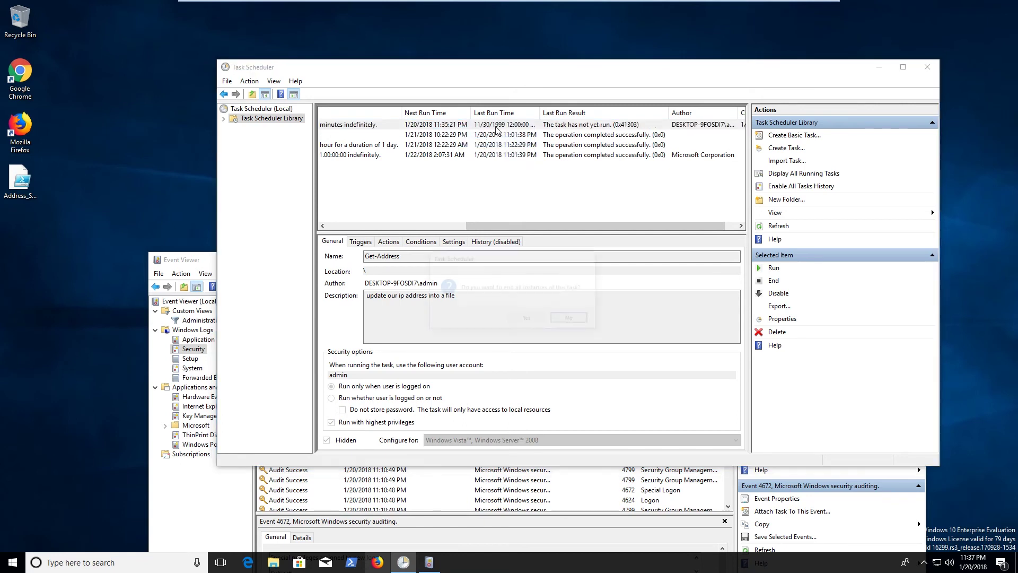
{"action": "left_click", "coordinate": [527, 318]}
Run Get-Address again and bring Event Viewer back in front
{"action": "right_click", "coordinate": [468, 125]}
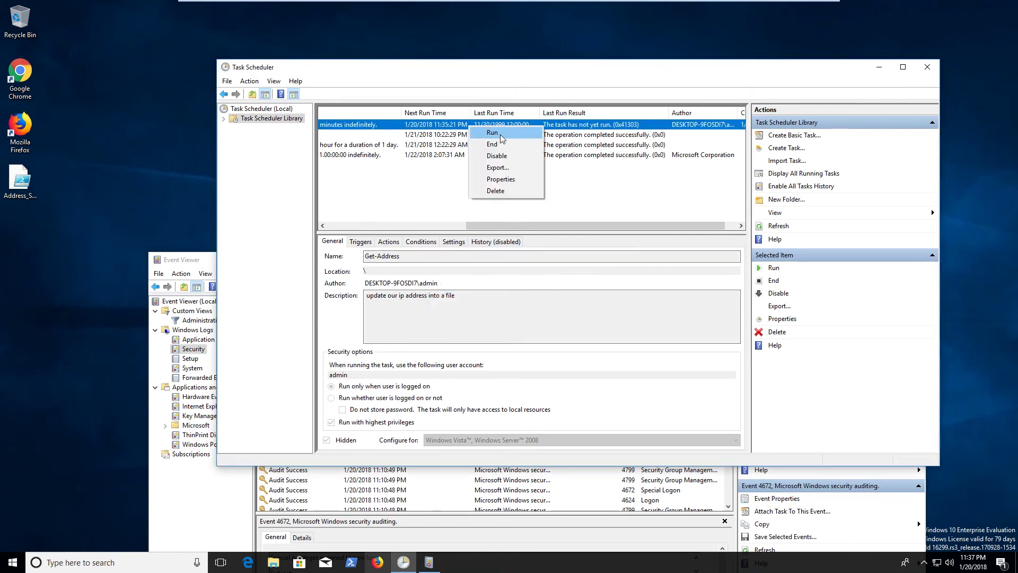
{"action": "left_click", "coordinate": [525, 246]}
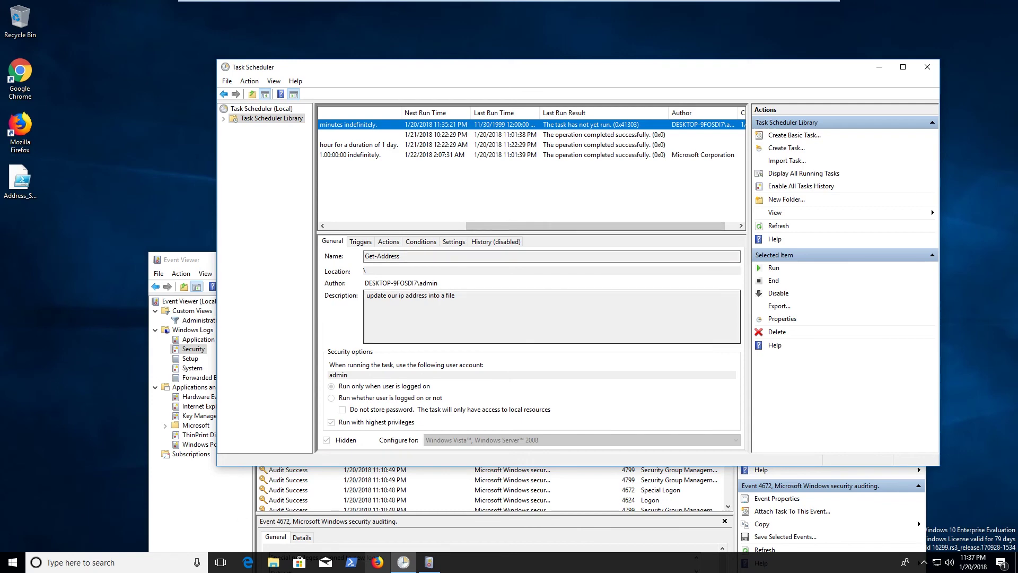
{"action": "left_click", "coordinate": [261, 483]}
{"action": "left_click_drag", "start_coordinate": [484, 260], "coordinate": [501, 131]}
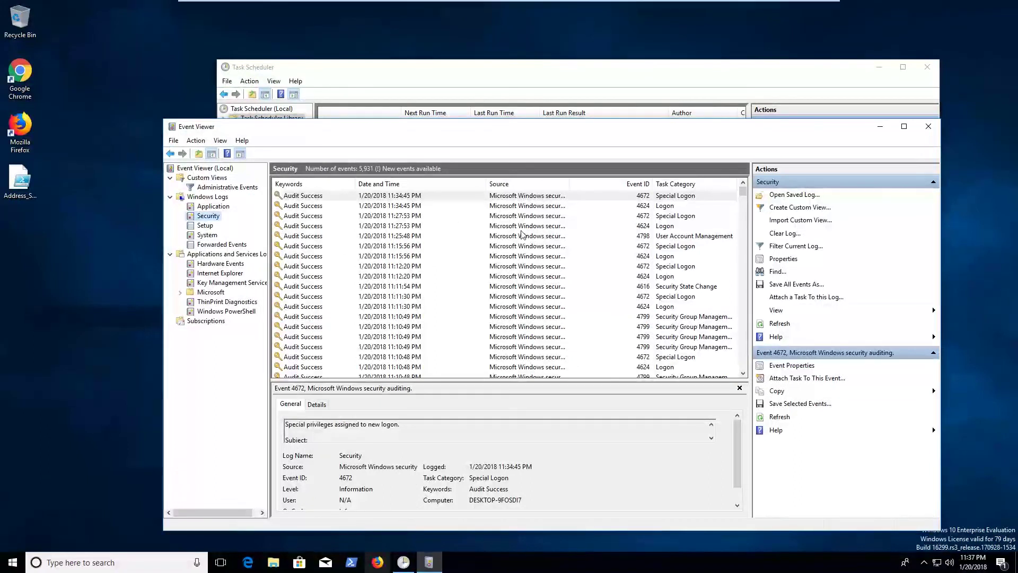
Open the most recent 4672 Special Logon event's properties, read the description, and close it
{"action": "left_click", "coordinate": [392, 268]}
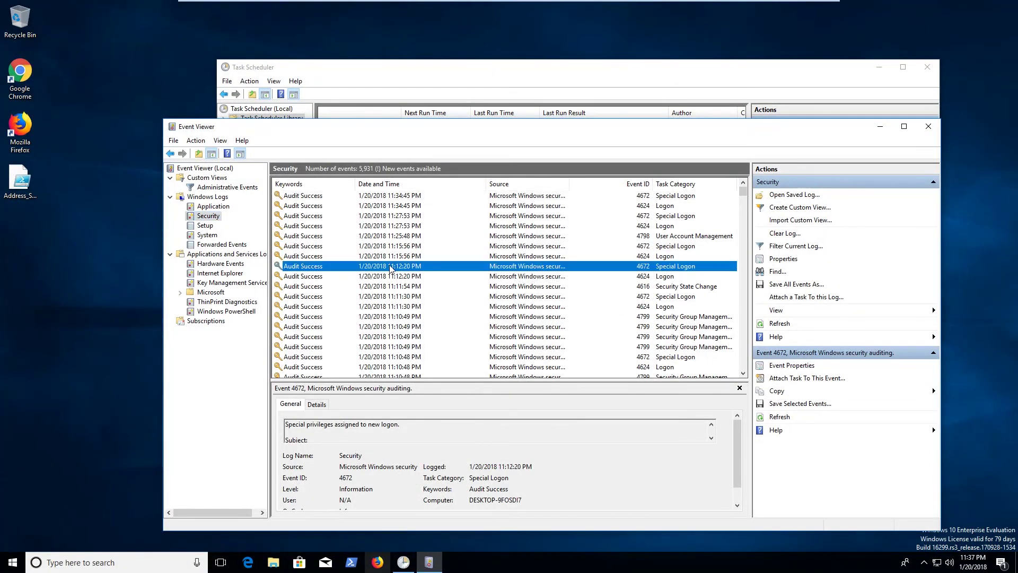
{"action": "left_click", "coordinate": [380, 197]}
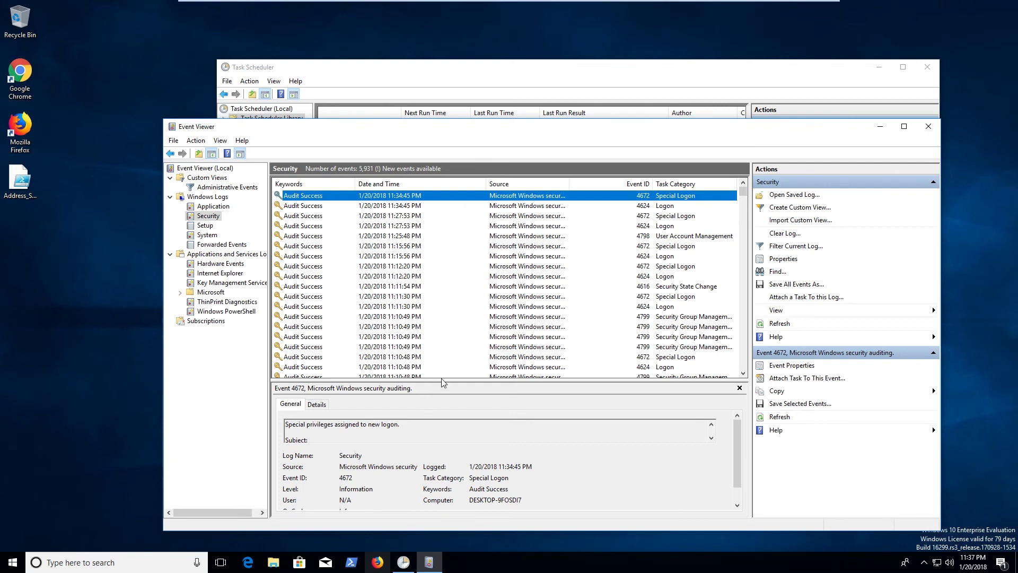
{"action": "double_click", "coordinate": [690, 196]}
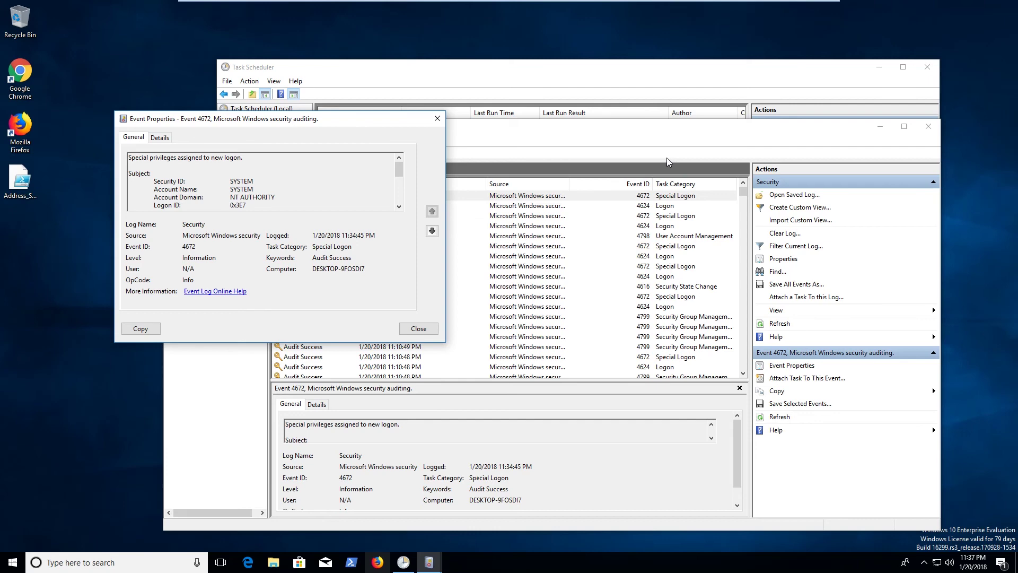
{"action": "scroll", "coordinate": [262, 180], "scroll_direction": "down", "scroll_amount": 5}
{"action": "scroll", "coordinate": [262, 181], "scroll_direction": "up", "scroll_amount": 5}
{"action": "left_click", "coordinate": [437, 118]}
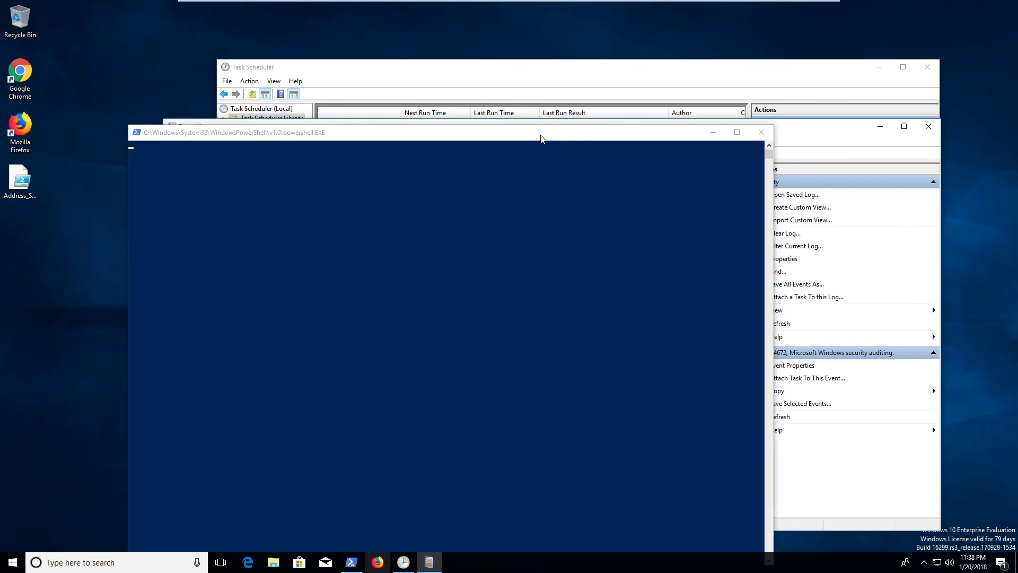
Review the new 11:38 PM 4648, 4624 and 4634 logon and logoff events in the Security log
{"action": "left_click", "coordinate": [808, 79]}
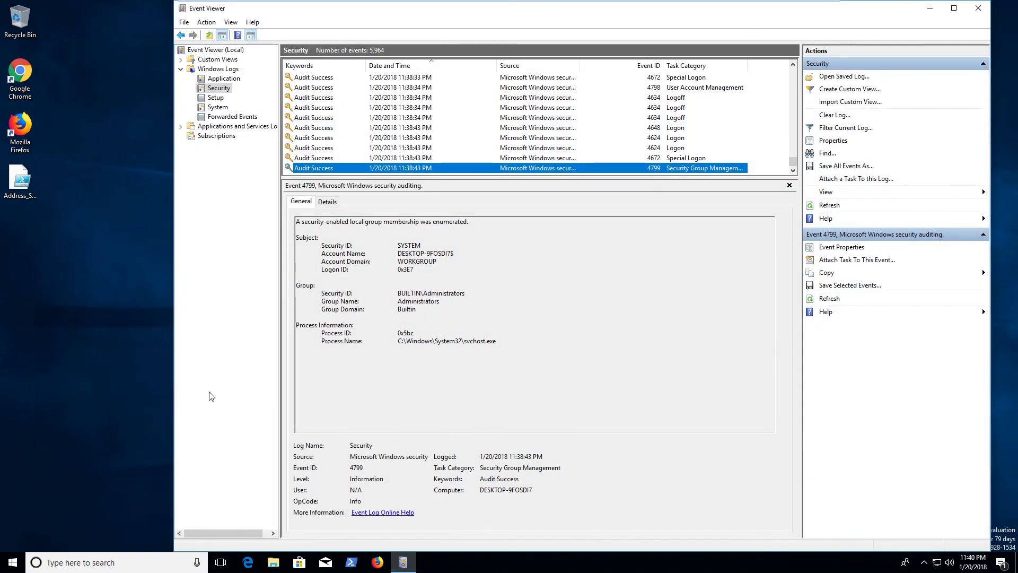
{"action": "left_click", "coordinate": [432, 130]}
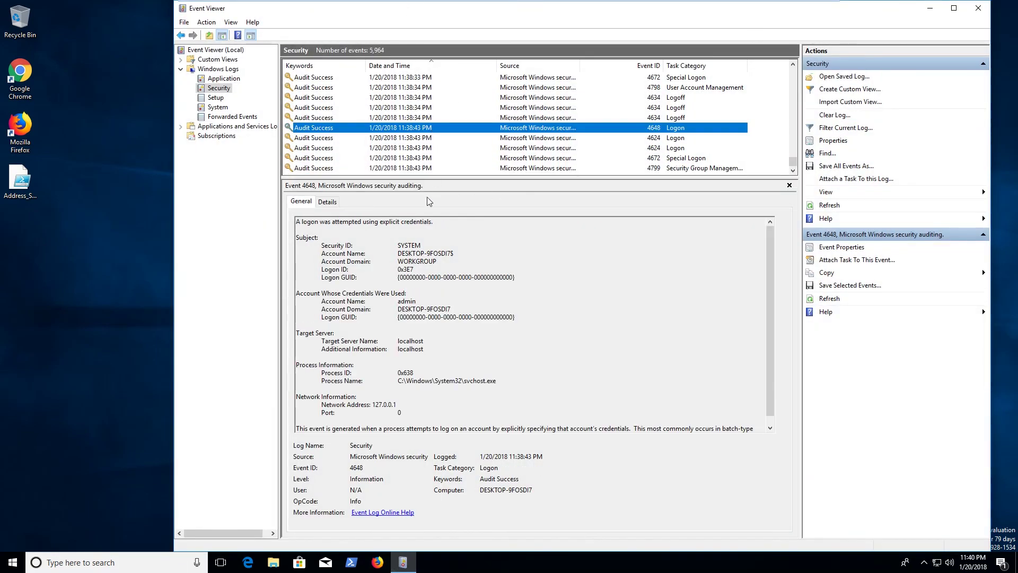
{"action": "left_click", "coordinate": [460, 149]}
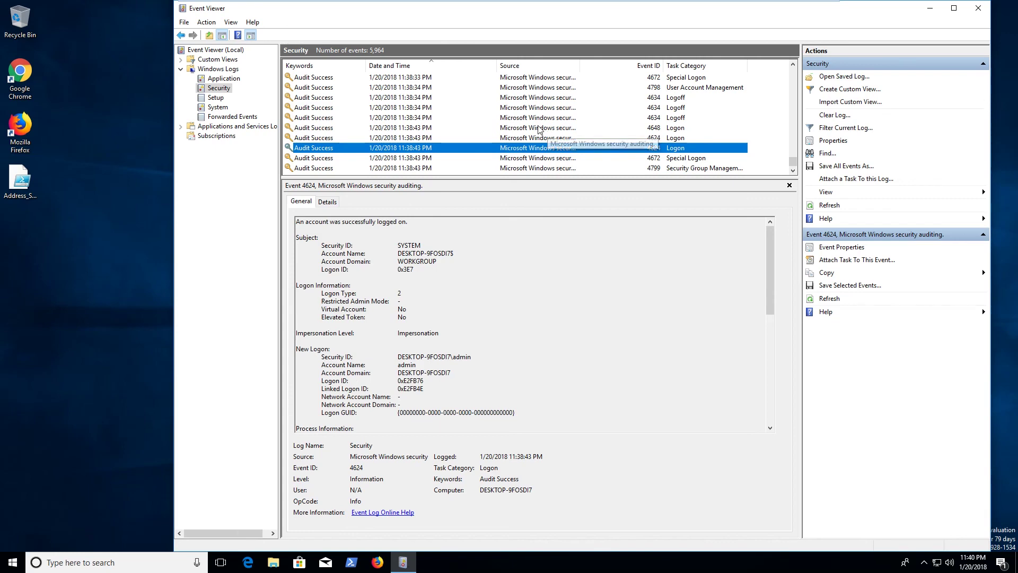
{"action": "left_click", "coordinate": [533, 98]}
{"action": "scroll", "coordinate": [506, 130], "scroll_direction": "up", "scroll_amount": 2}
{"action": "scroll", "coordinate": [488, 117], "scroll_direction": "down", "scroll_amount": 1}
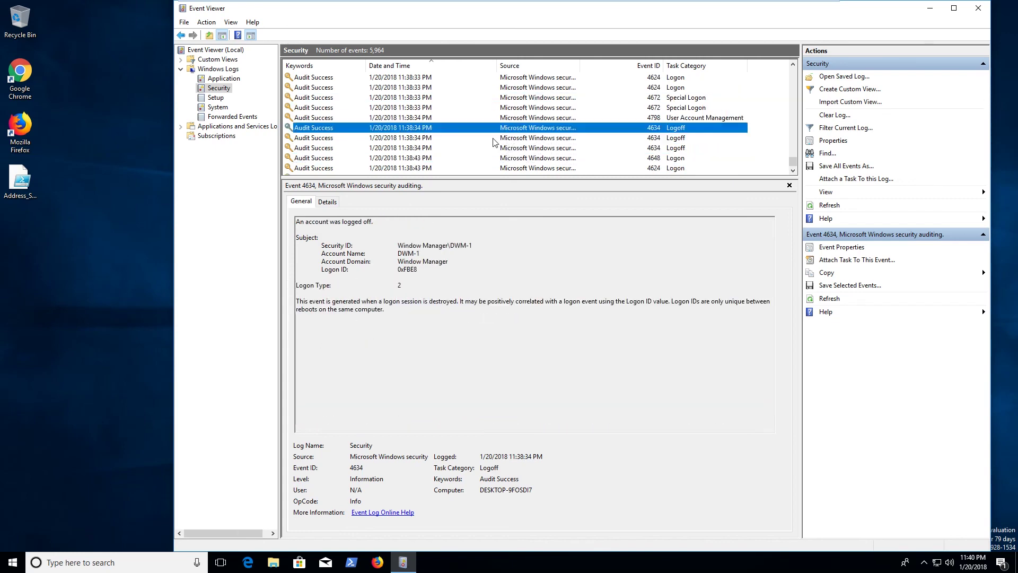
{"action": "left_click", "coordinate": [492, 138]}
{"action": "left_click", "coordinate": [506, 158]}
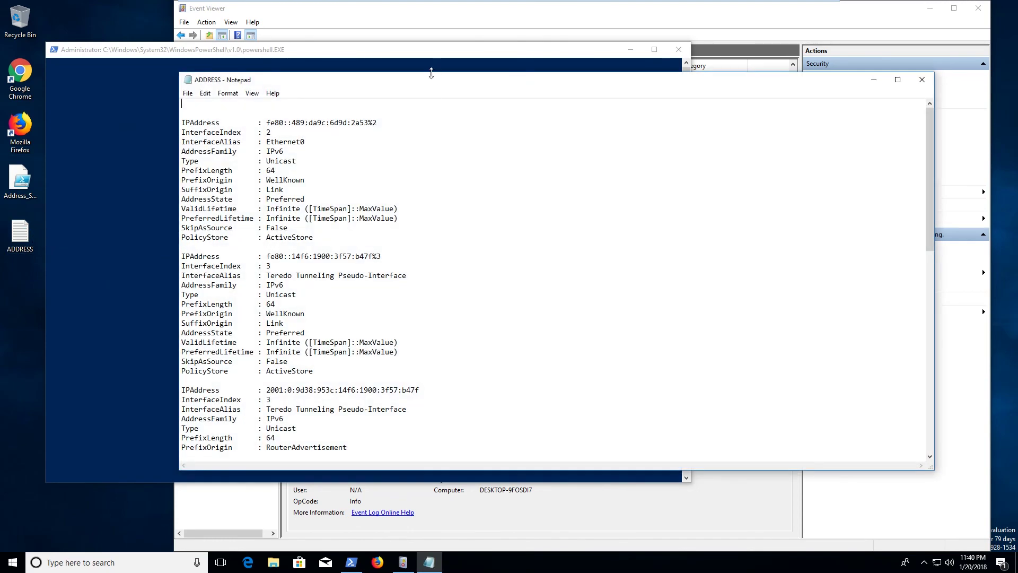
Close the ADDRESS file in Notepad, then check the 4672 and 11:38:34 PM 4634 events
{"action": "scroll", "coordinate": [556, 276], "scroll_direction": "up", "scroll_amount": 5}
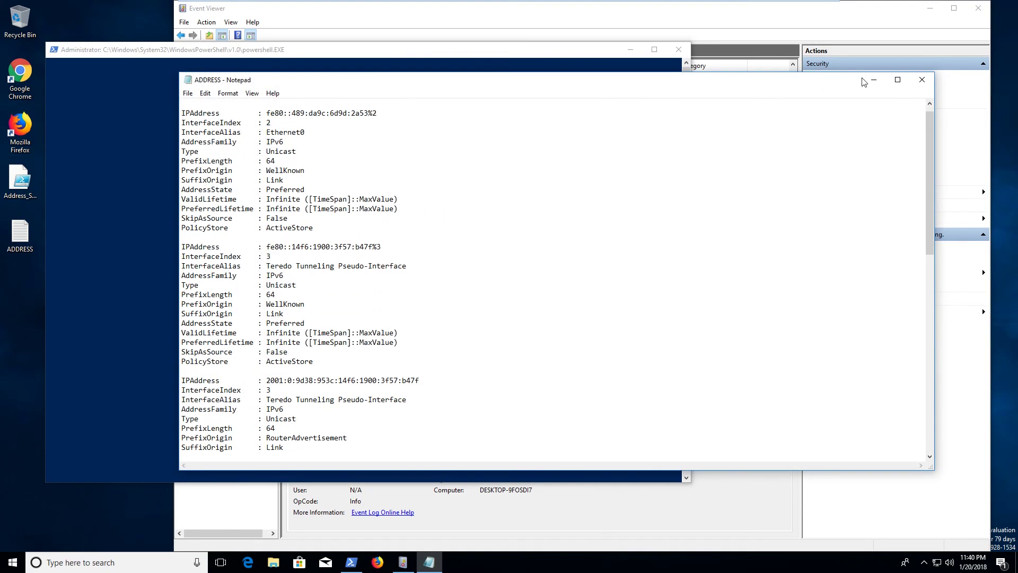
{"action": "left_click", "coordinate": [922, 79]}
{"action": "left_click", "coordinate": [576, 108]}
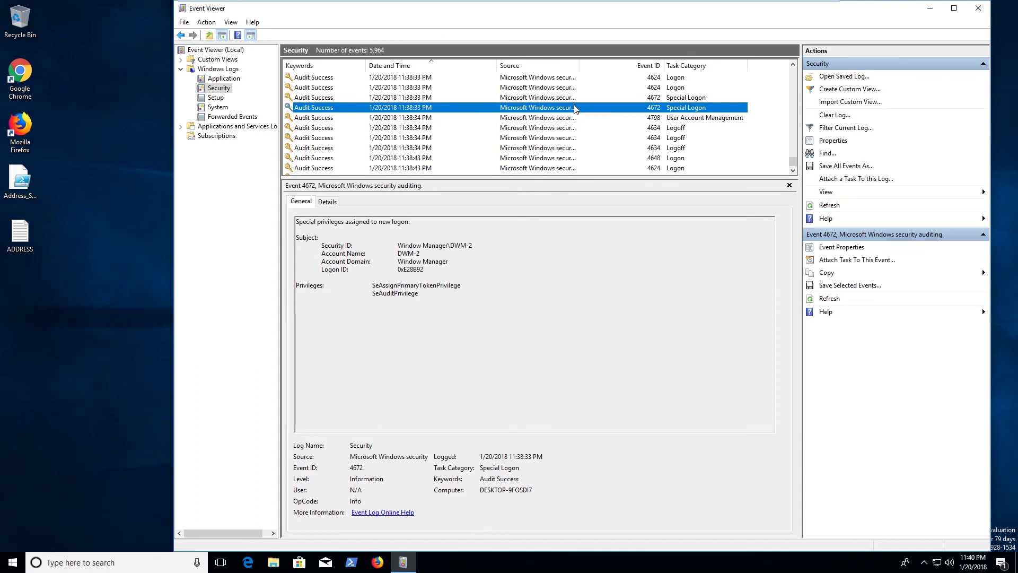
{"action": "left_click", "coordinate": [578, 130]}
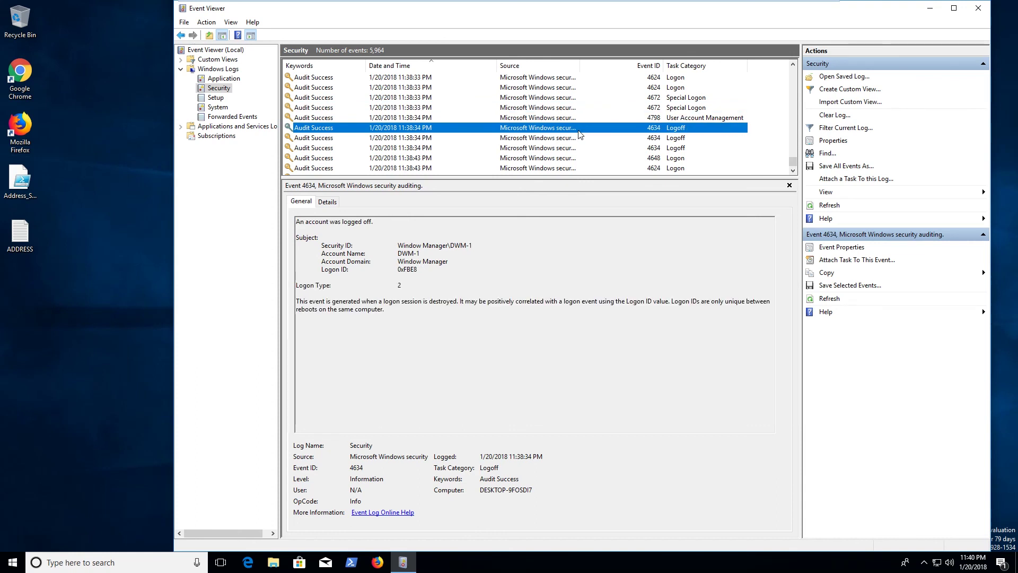